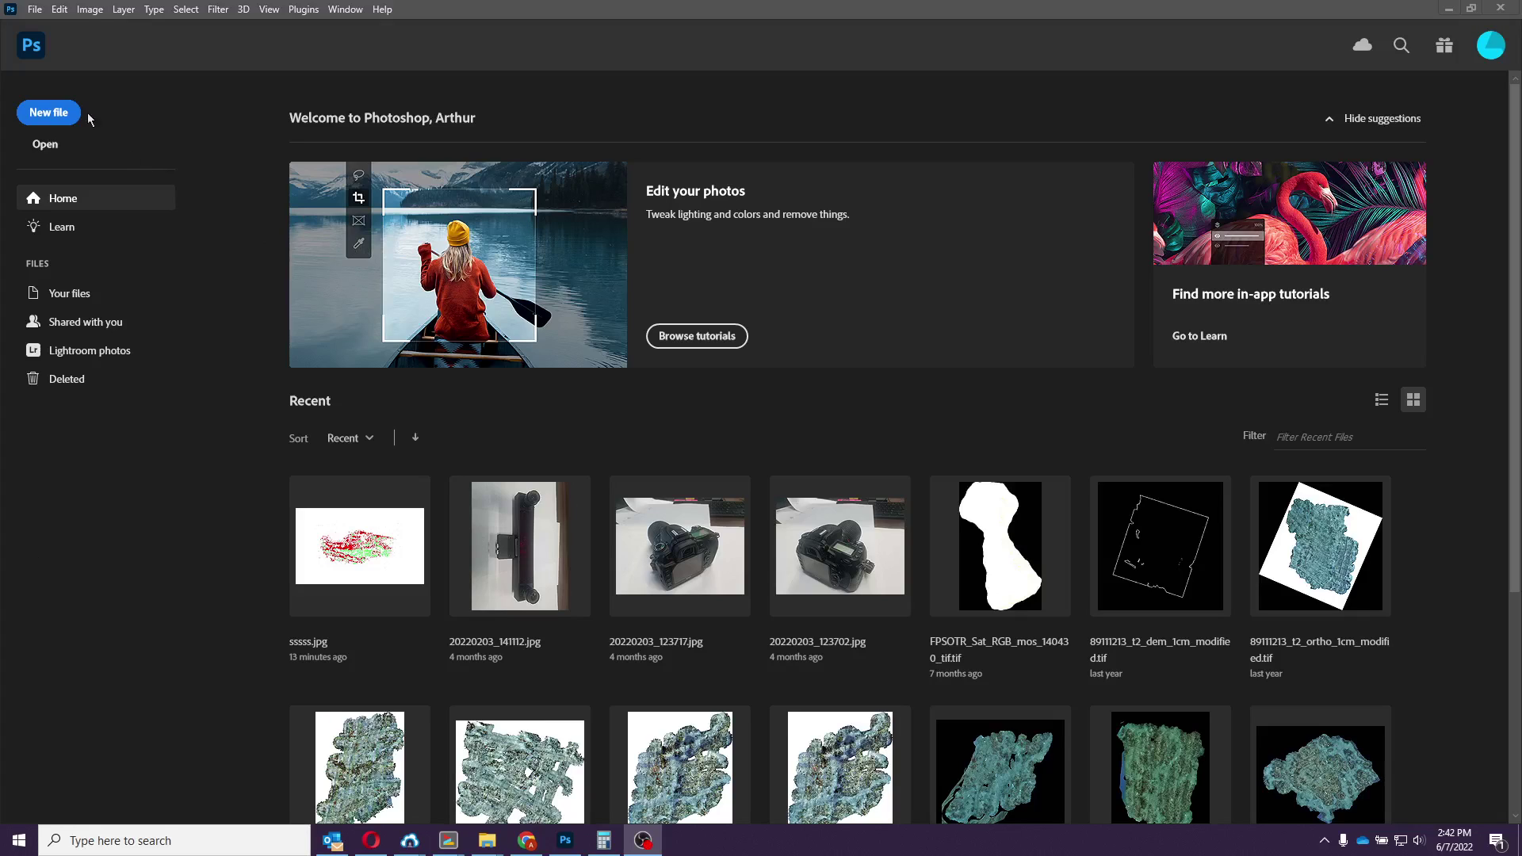
Open the red and green map image sssss.jpg through File > Open
left_click(35, 10)
left_click(54, 41)
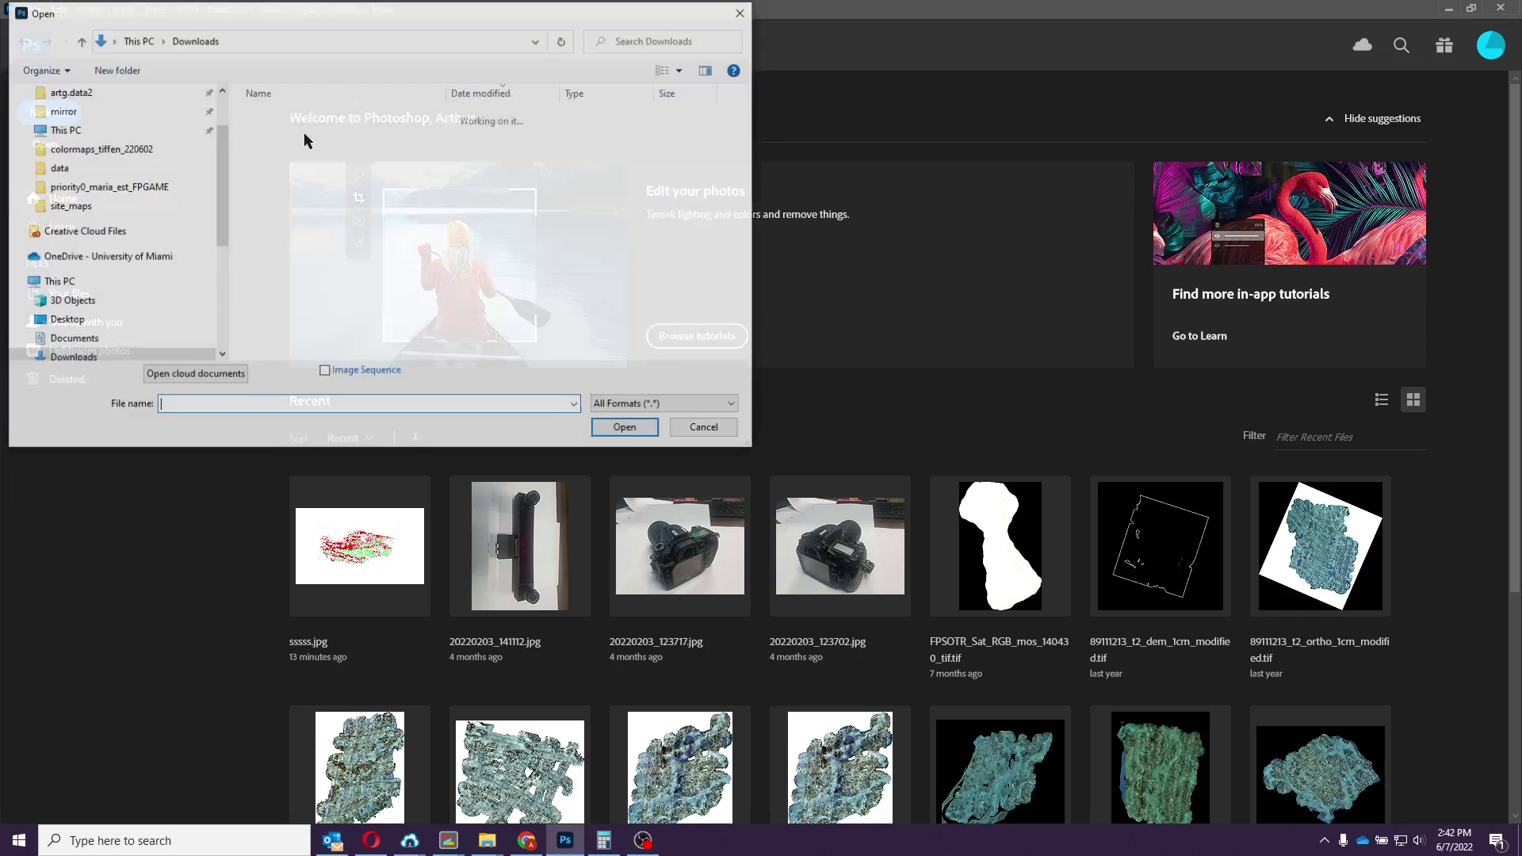
left_click(314, 131)
double_click(314, 137)
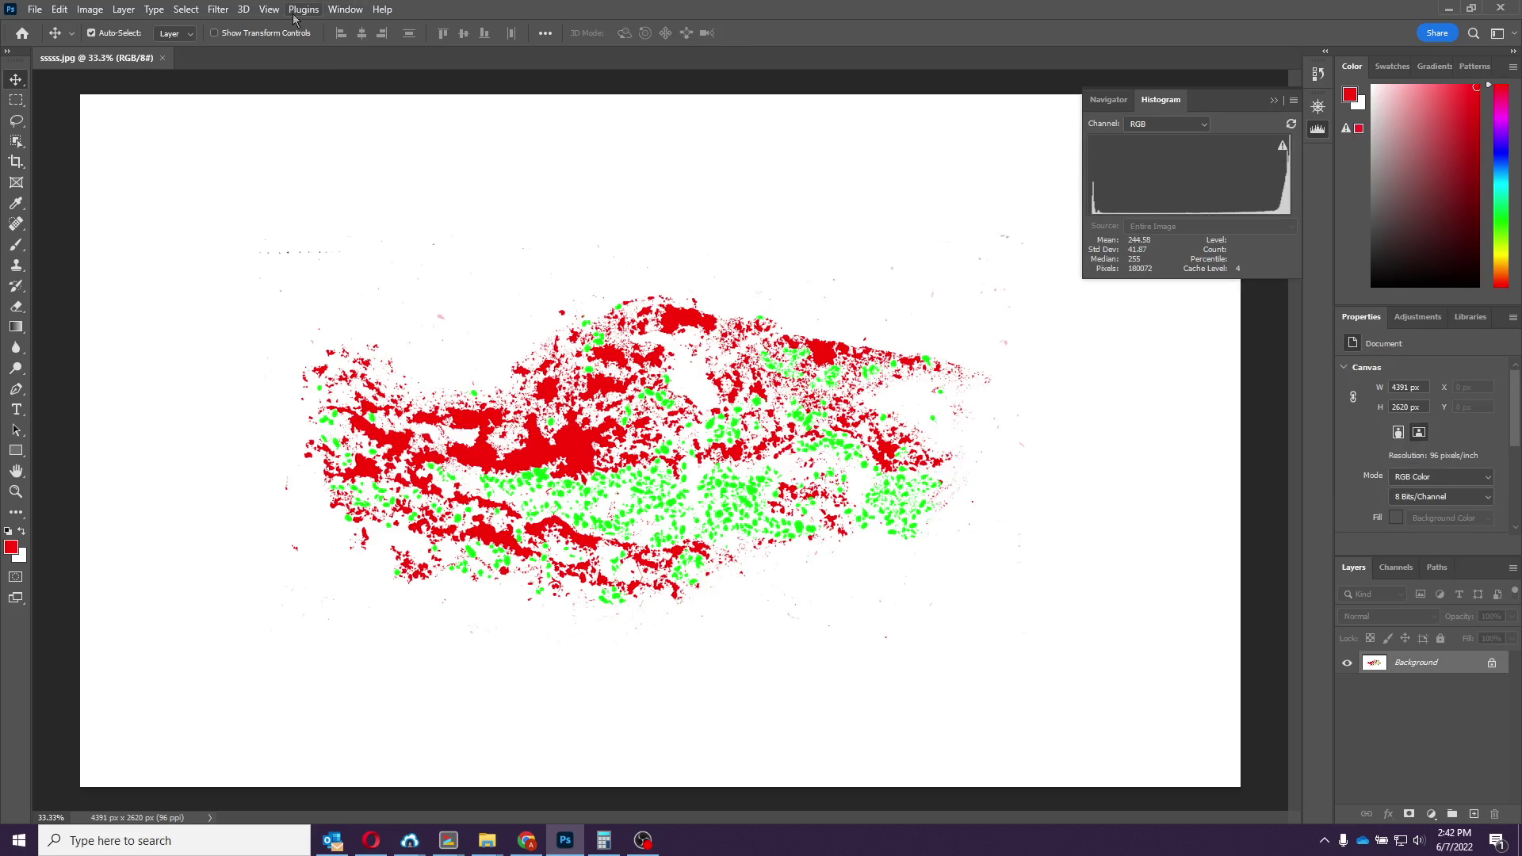
left_click(347, 9)
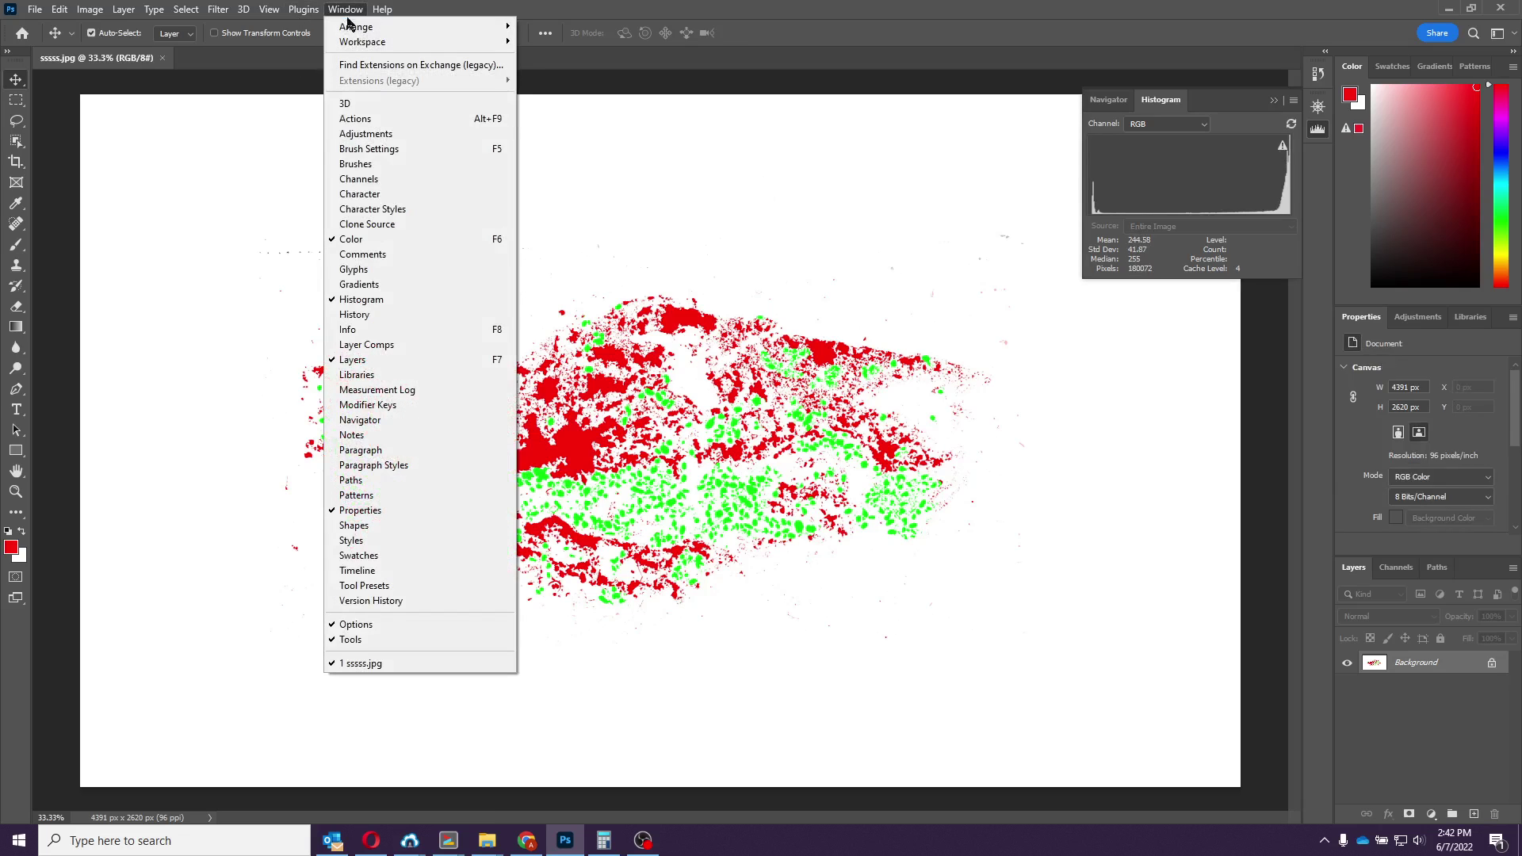
left_click(400, 304)
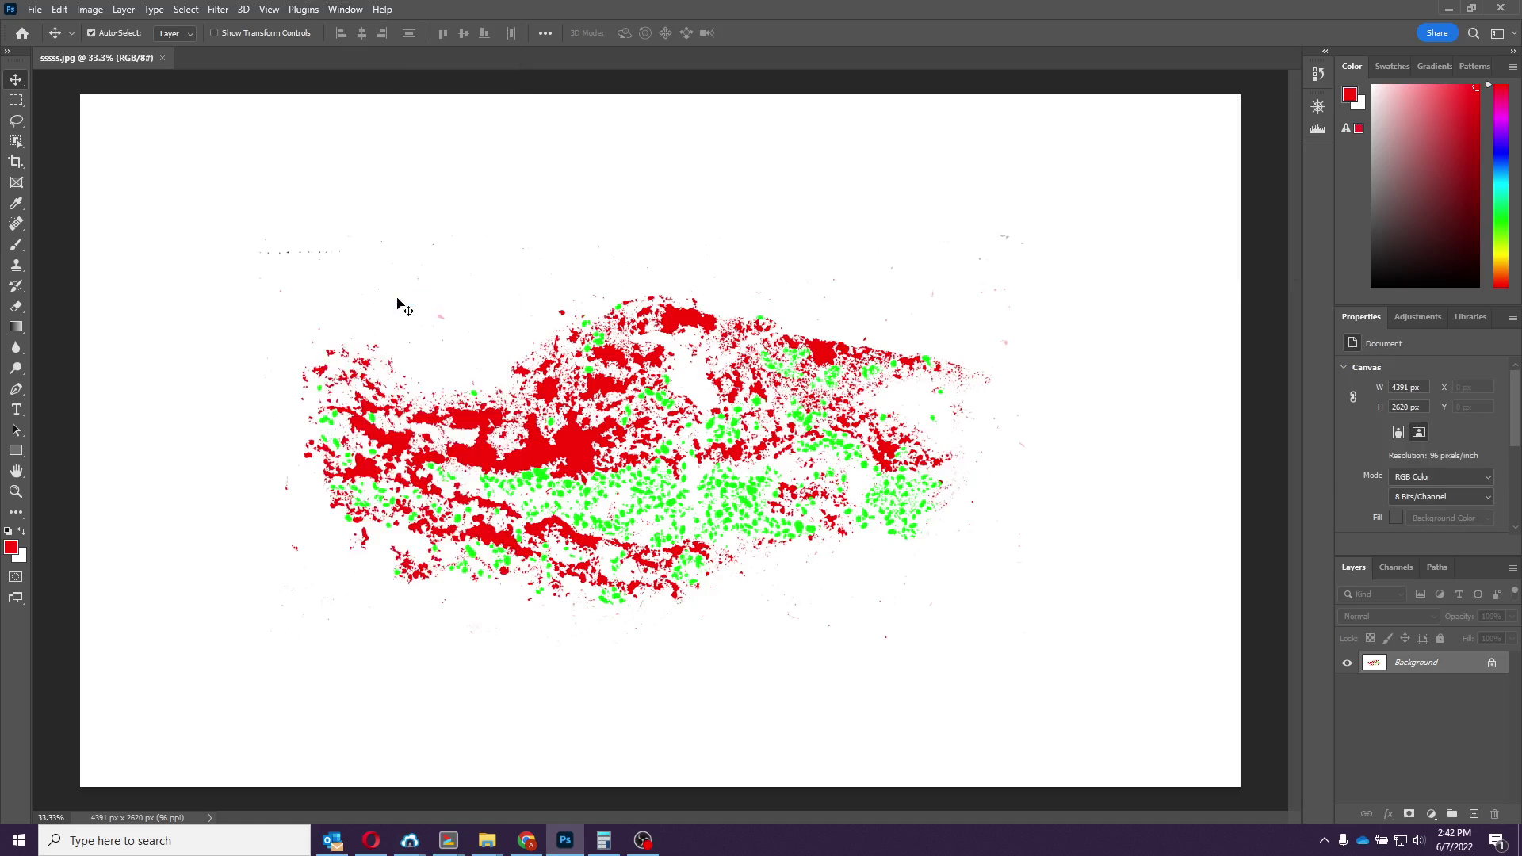
left_click(346, 13)
left_click(376, 302)
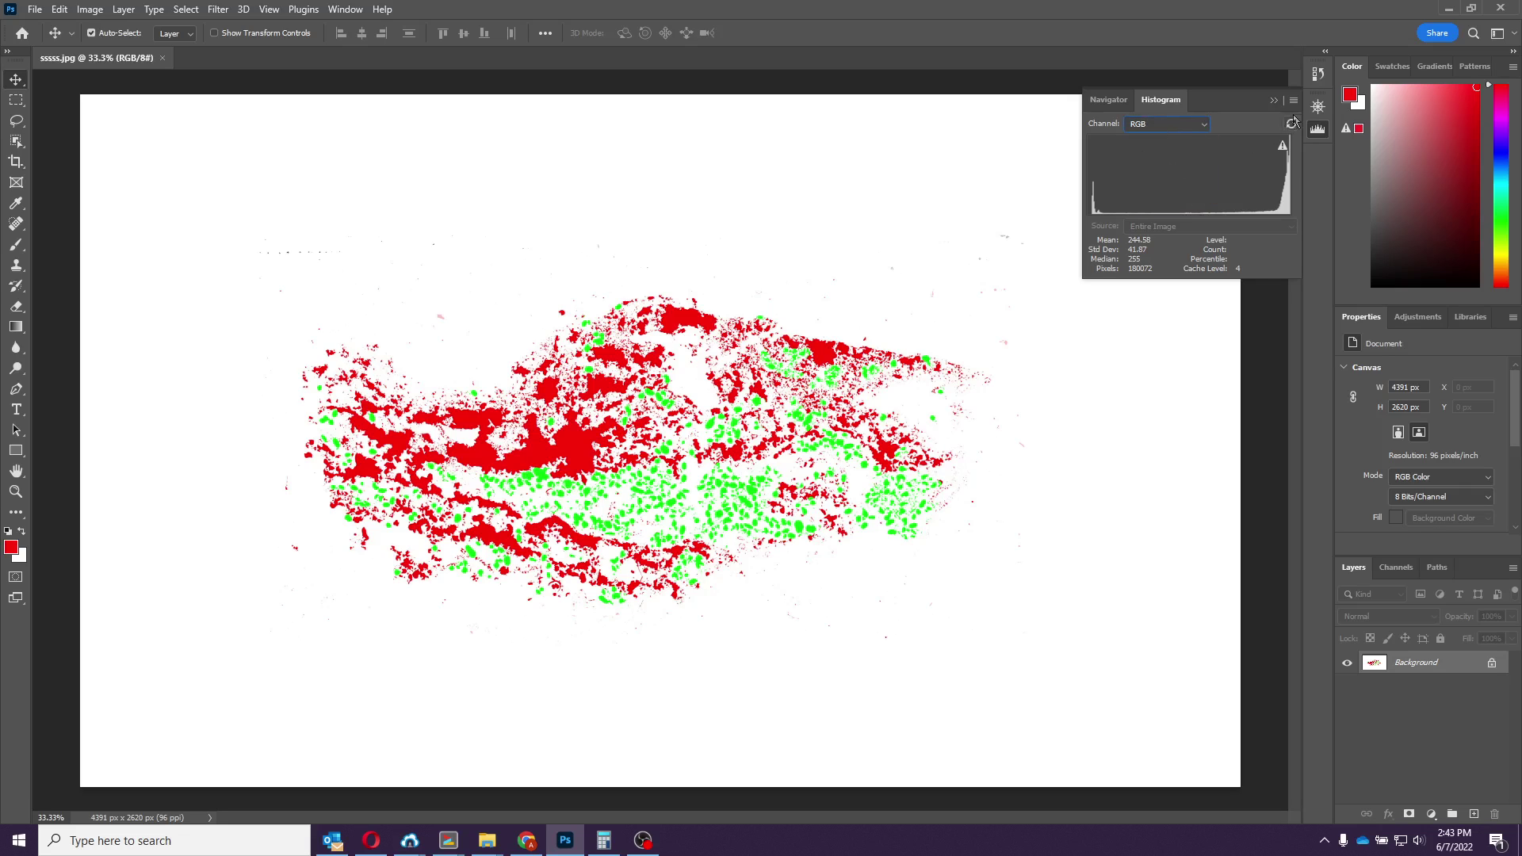
left_click(1293, 99)
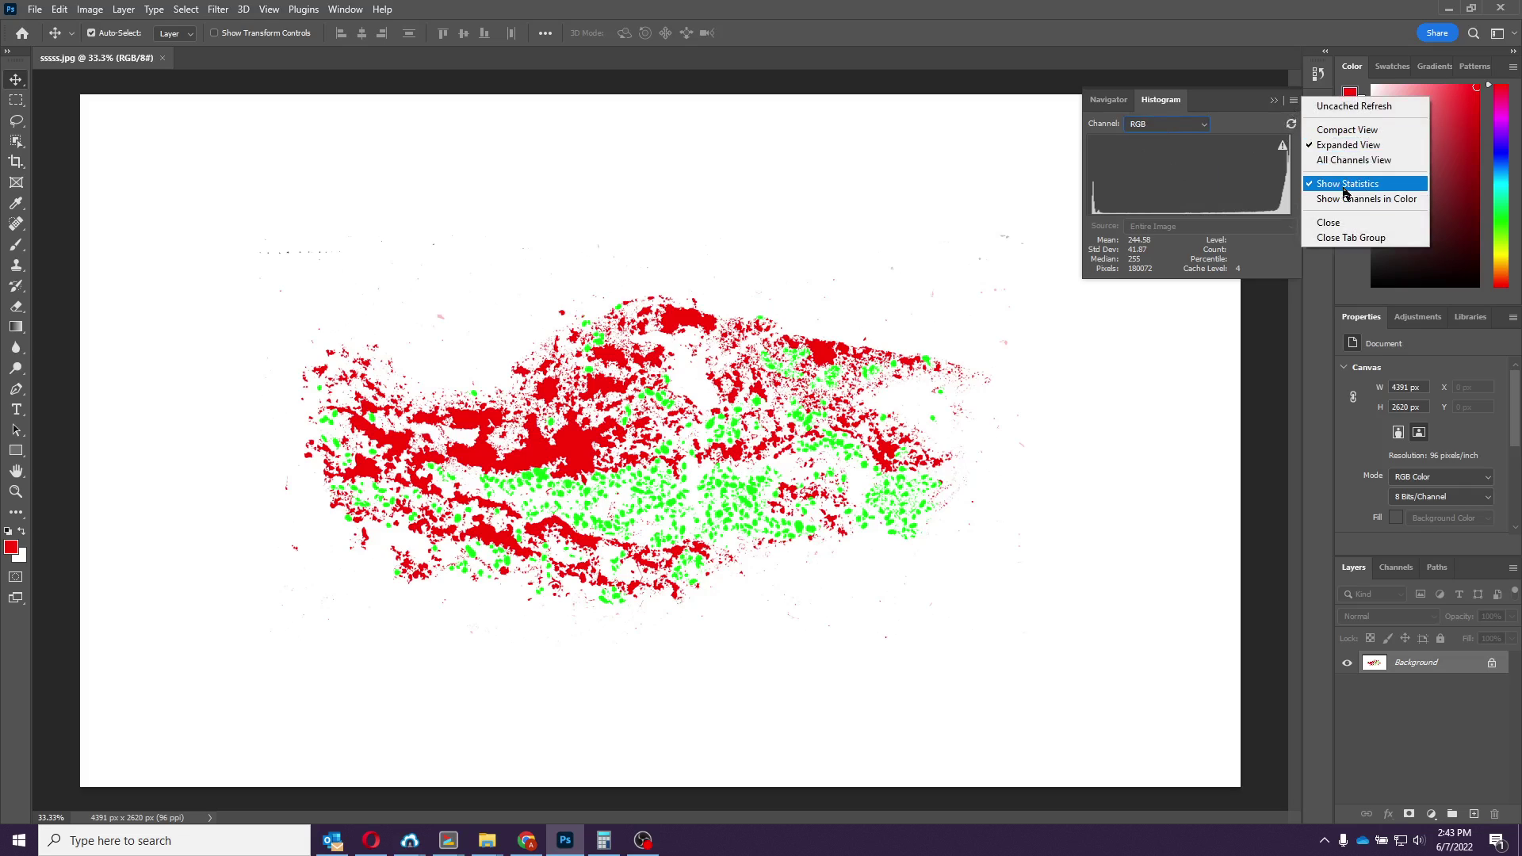
left_click(1164, 260)
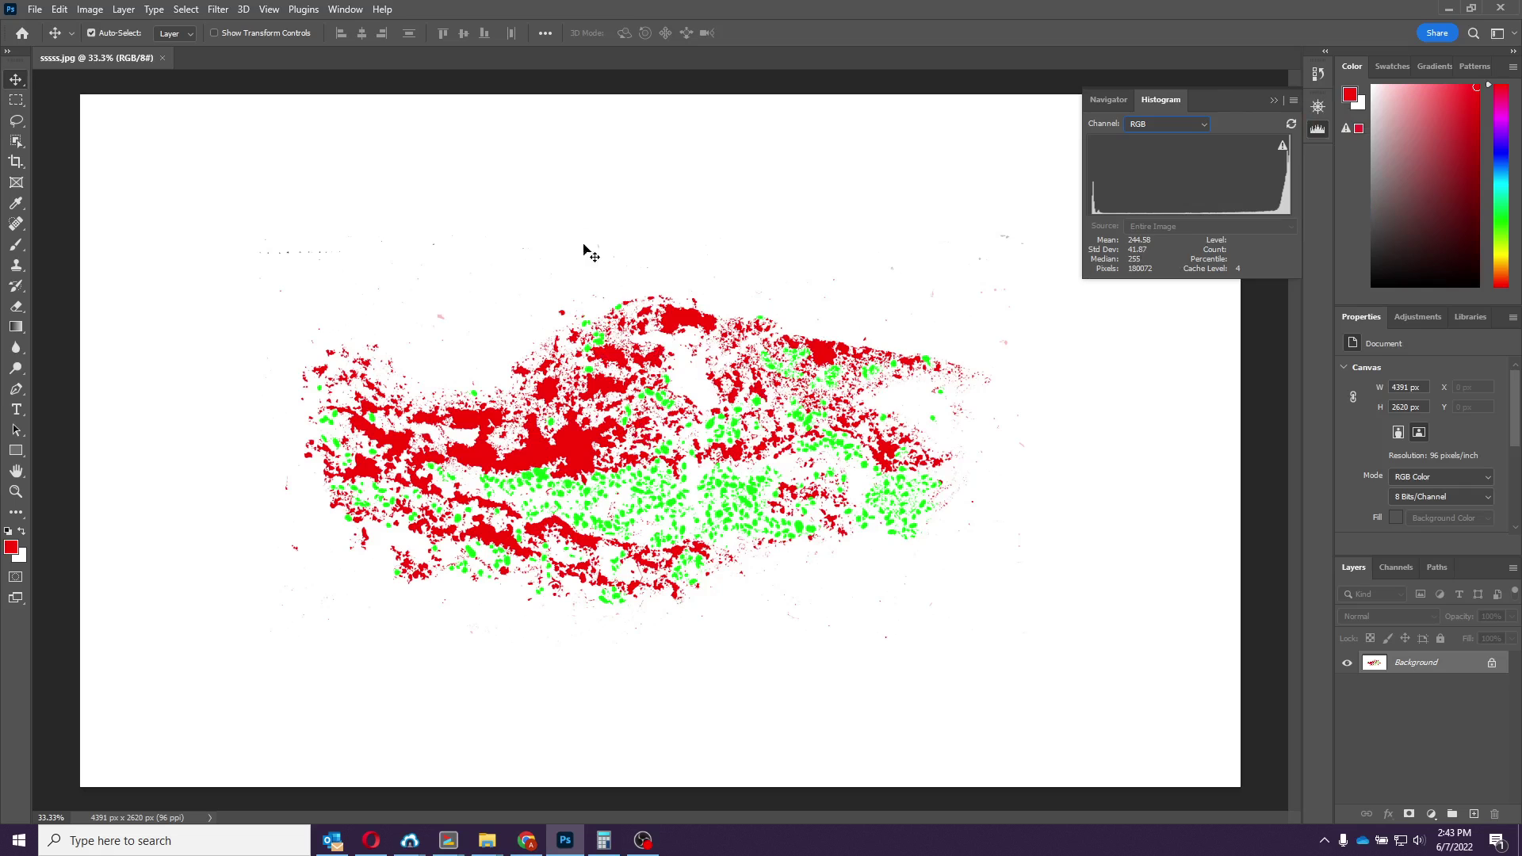
scroll(638, 424, "up", 2)
scroll(639, 425, "up", 1)
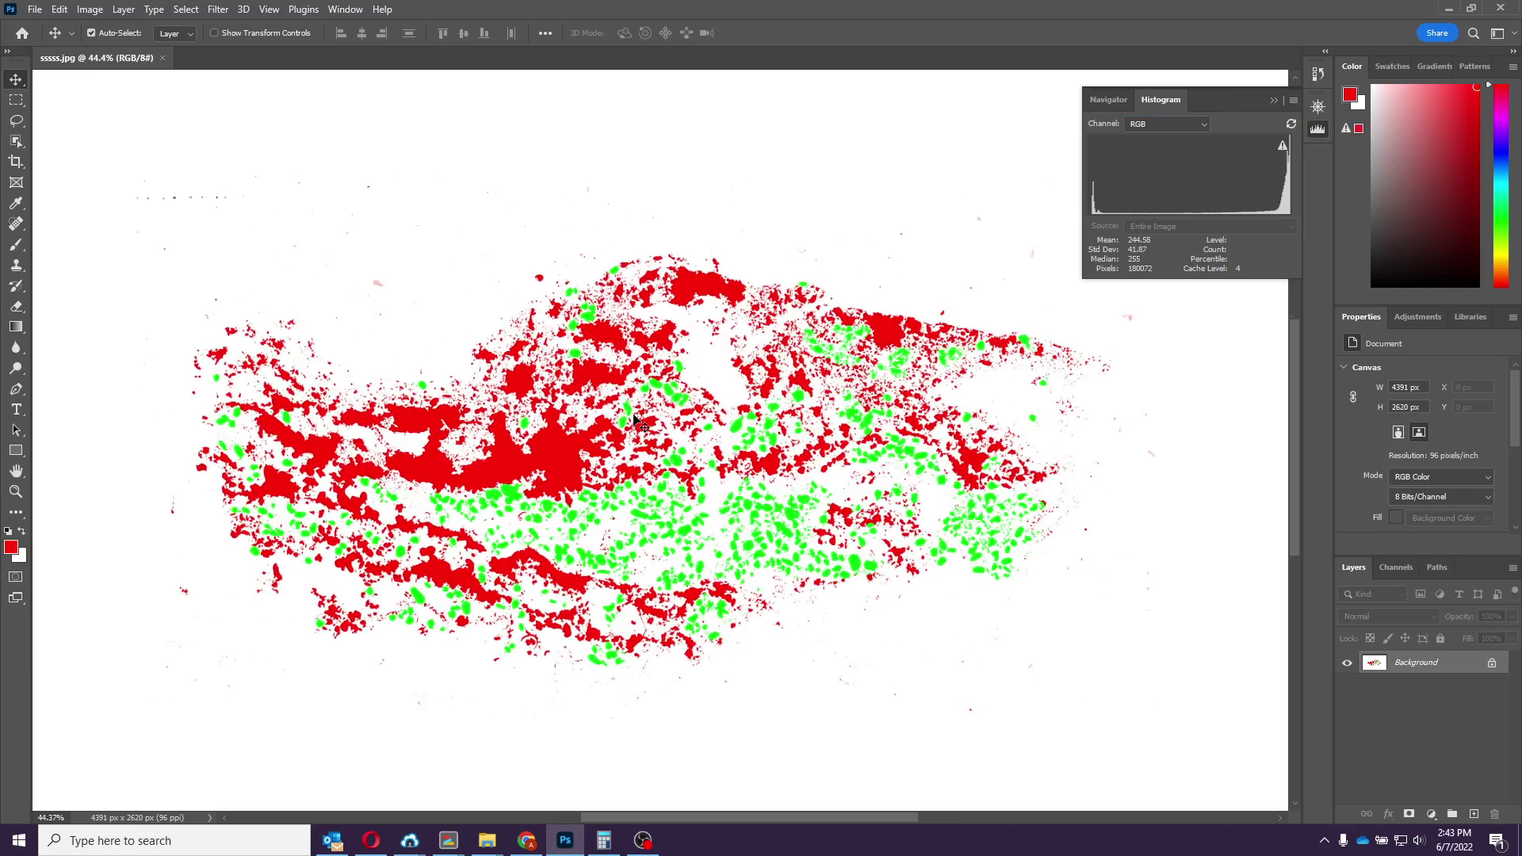
scroll(639, 425, "up", 1)
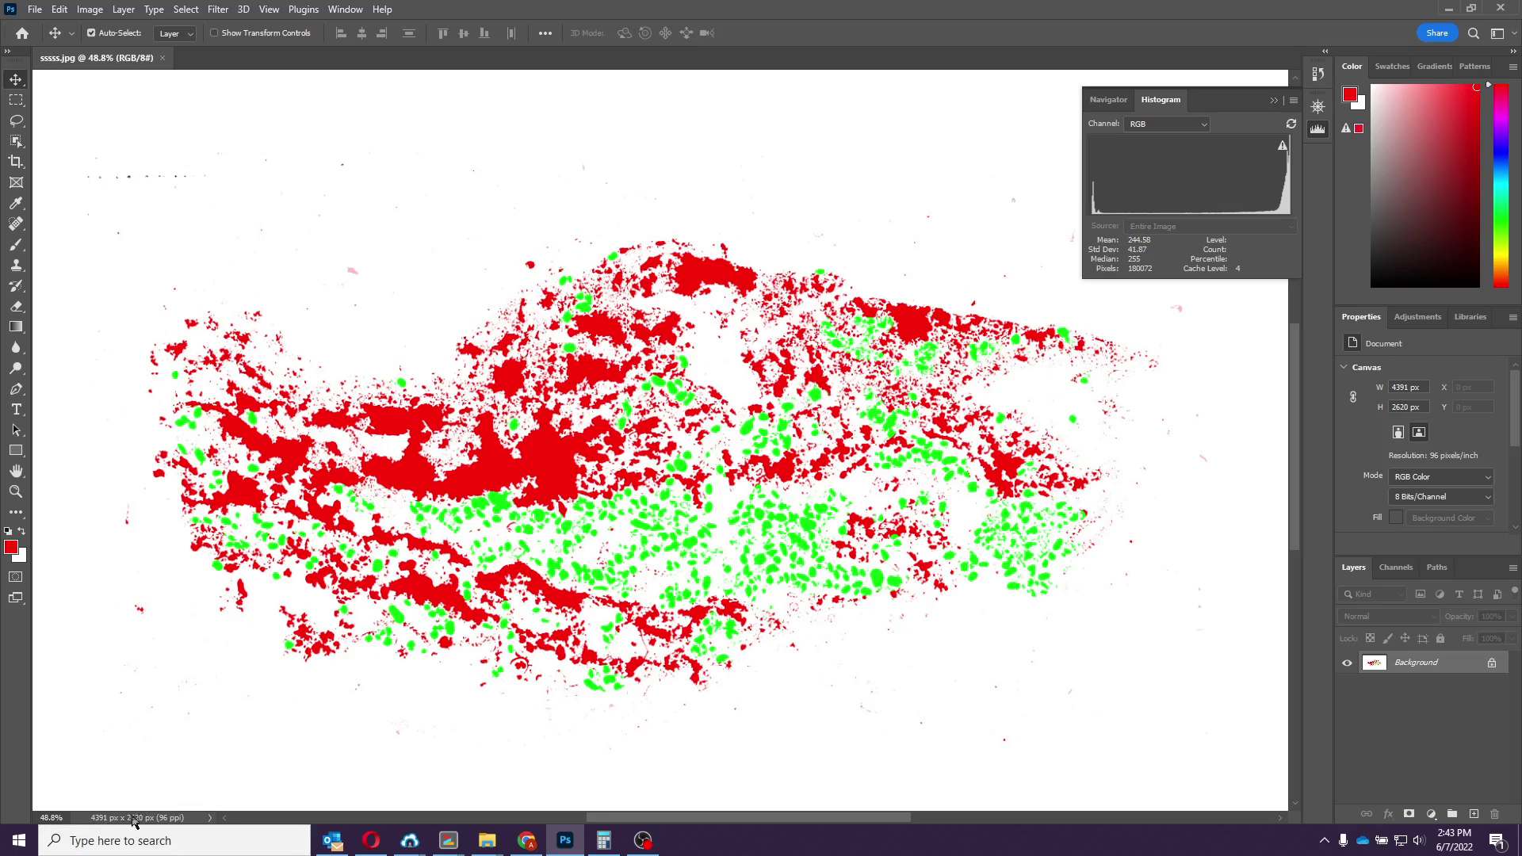
Launch Calculator and compute 4391 × 2620 = 11,504,420 total pixels
key("super")
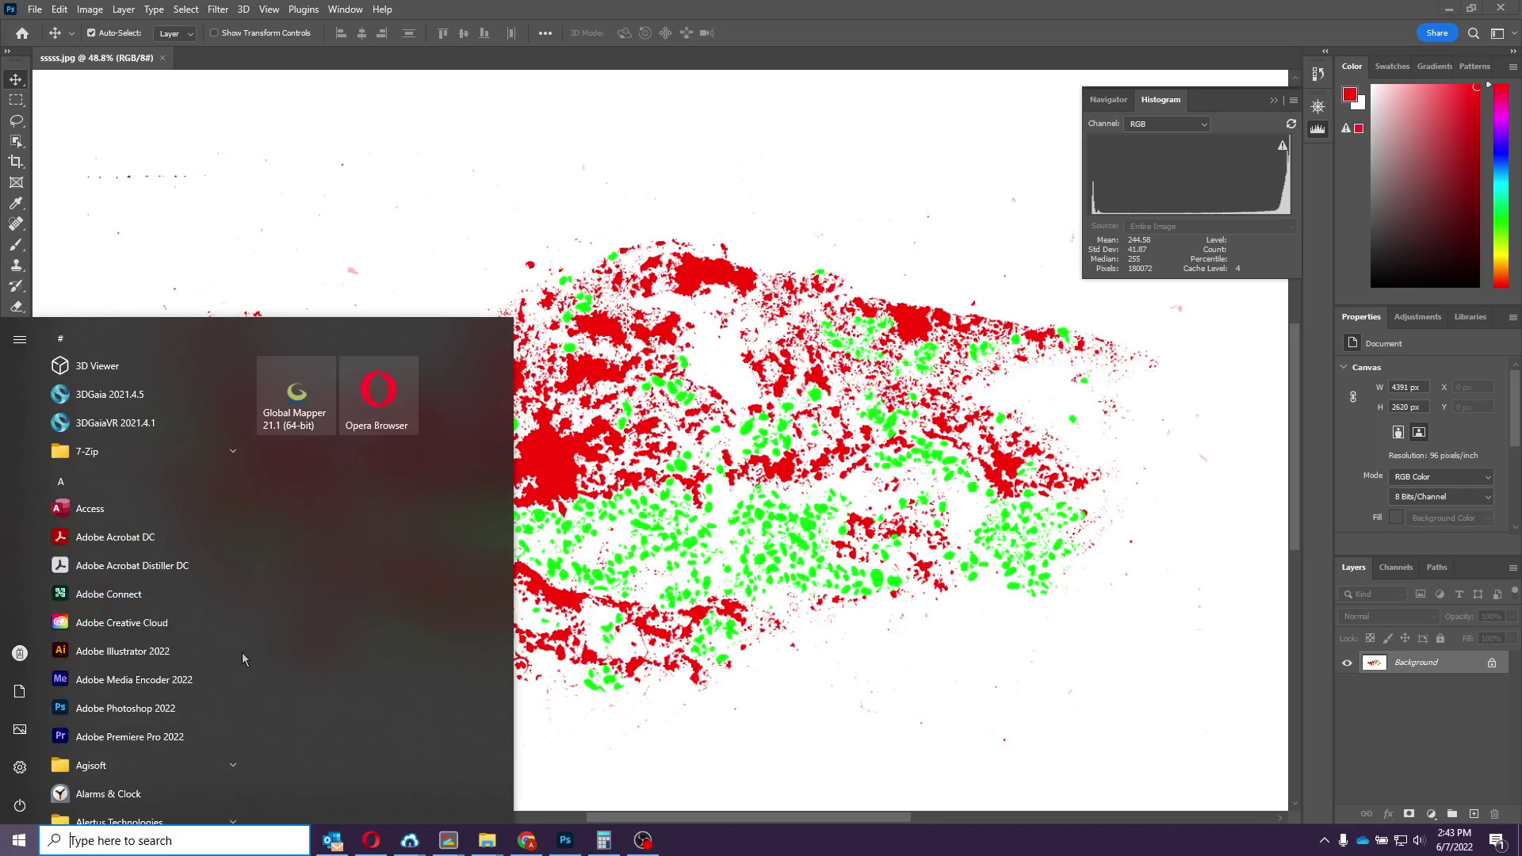
type("calc")
key("Return")
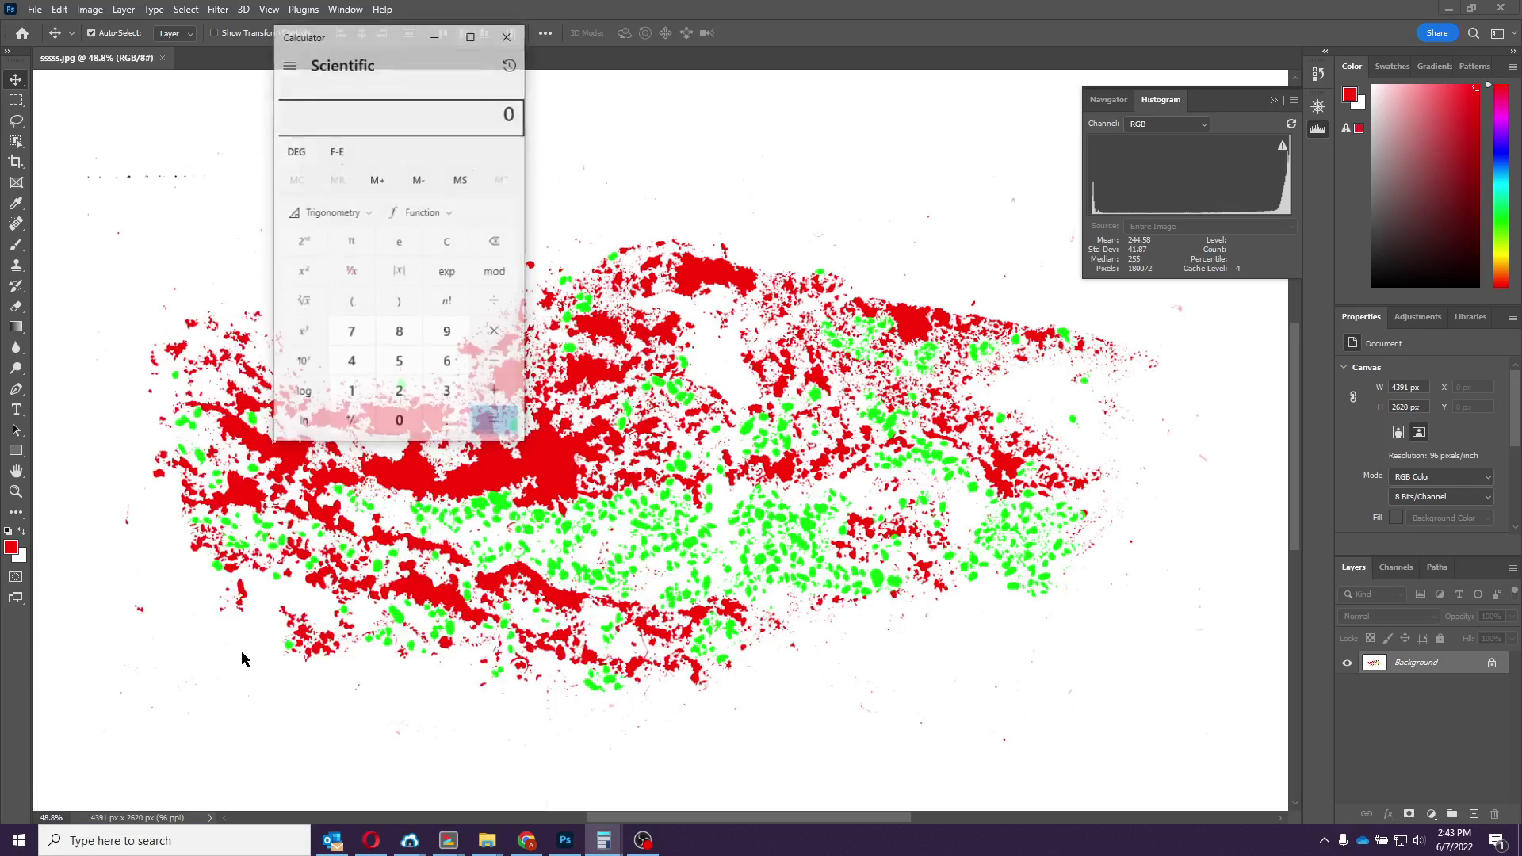
left_click(357, 364)
left_click(449, 397)
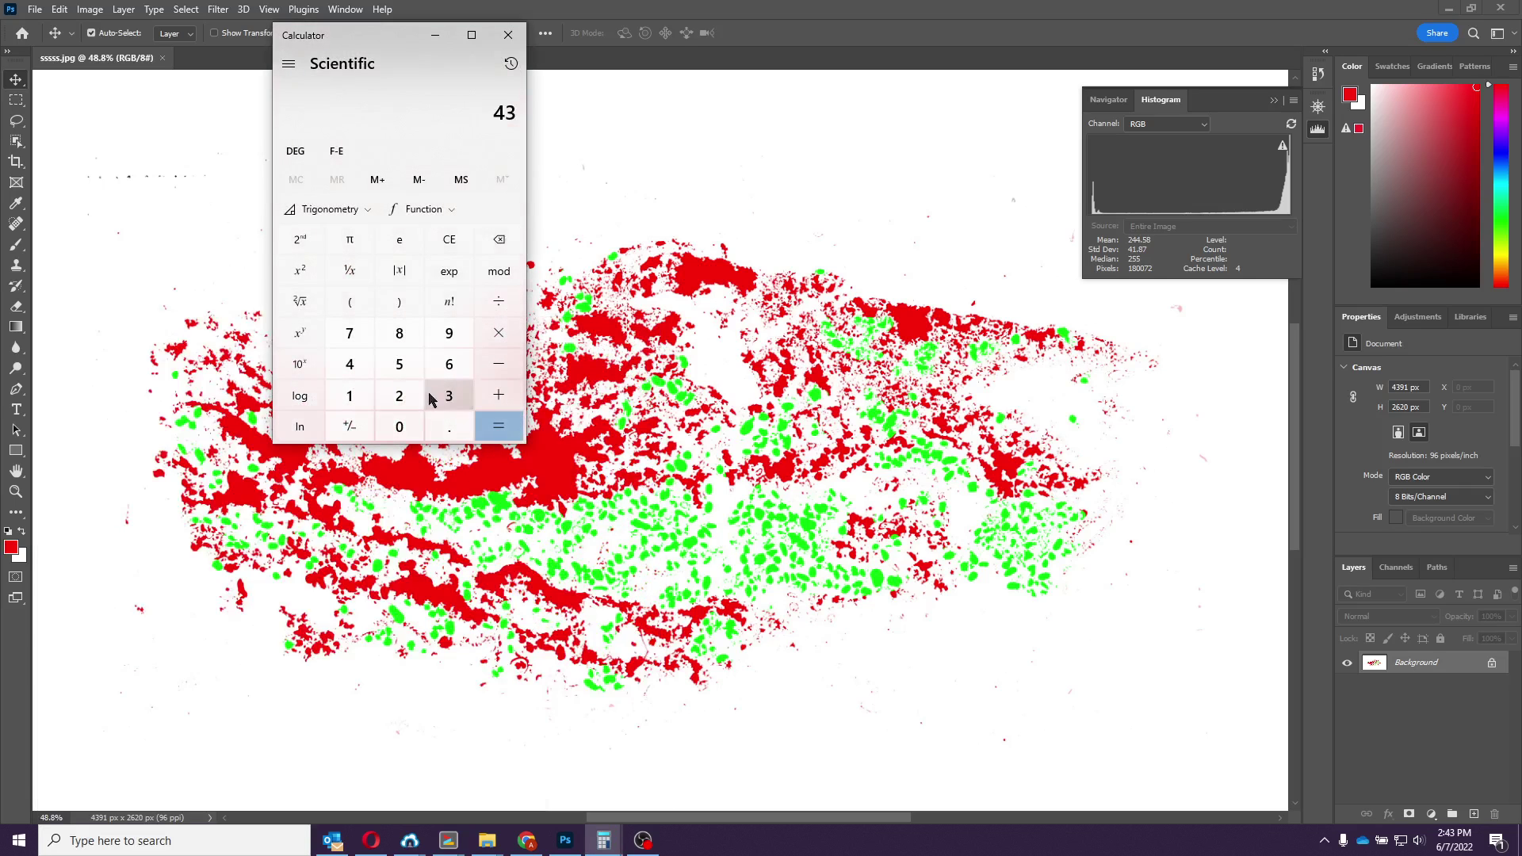
left_click(449, 342)
left_click(347, 396)
left_click(496, 335)
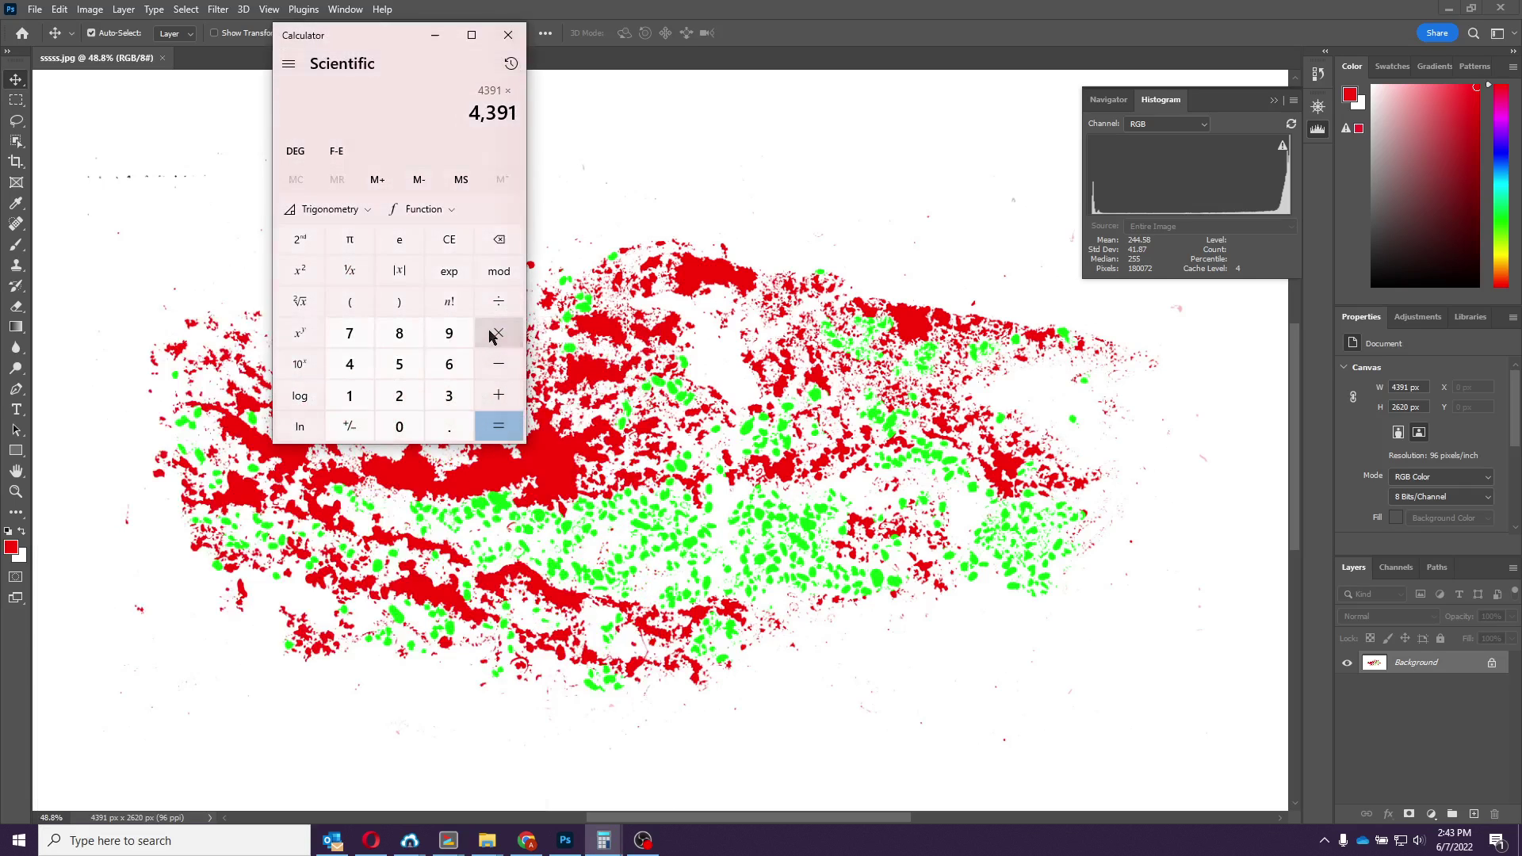
left_click(398, 396)
left_click(448, 364)
left_click(399, 396)
left_click(402, 429)
left_click(498, 425)
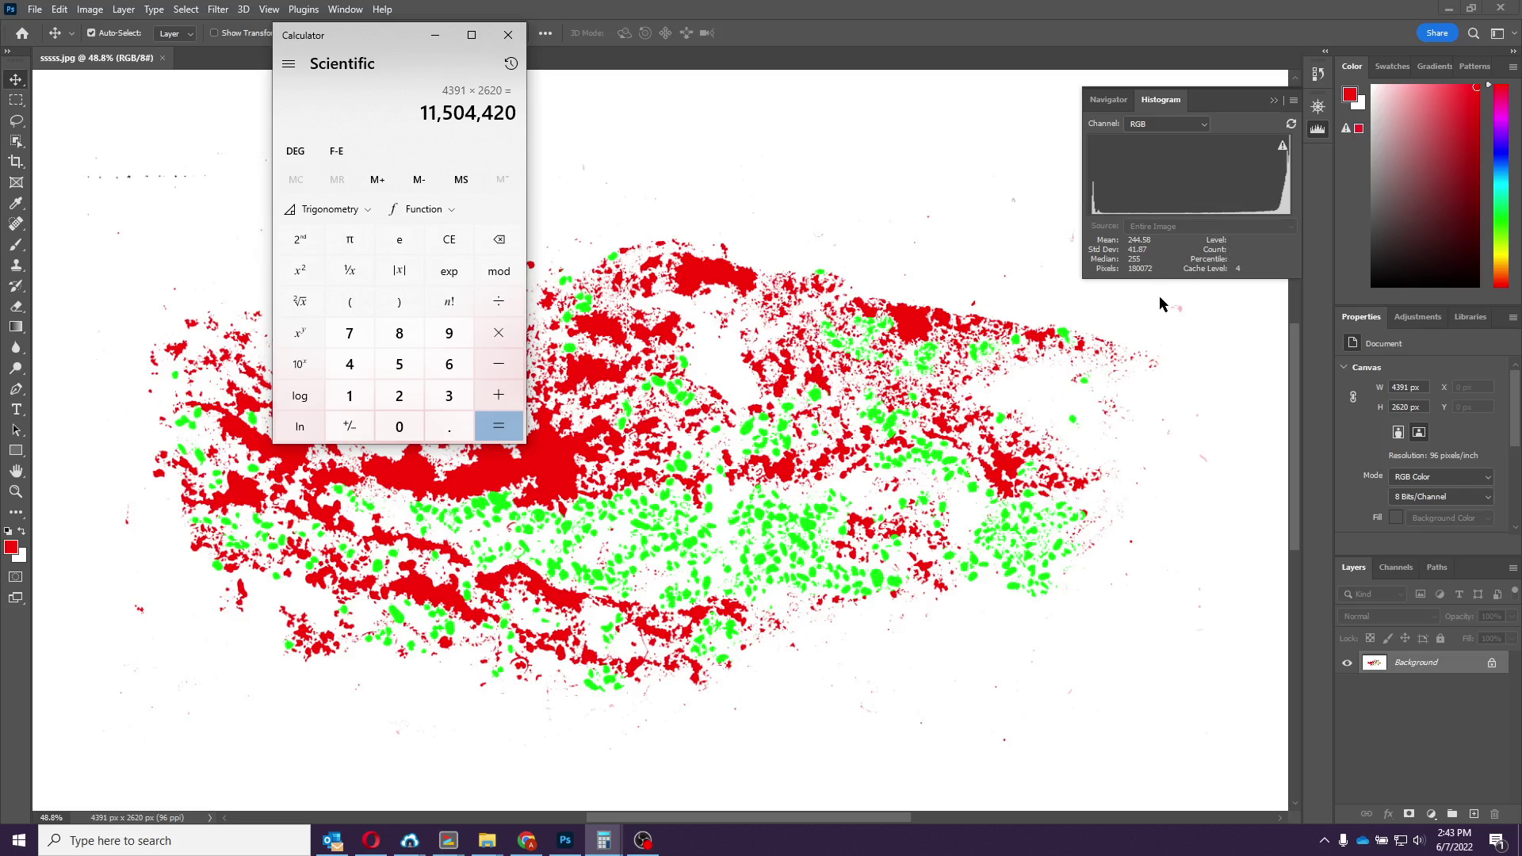
Refresh Photoshop's histogram for the whole image and compare it with the calculator result
left_click(1290, 124)
left_click(1291, 125)
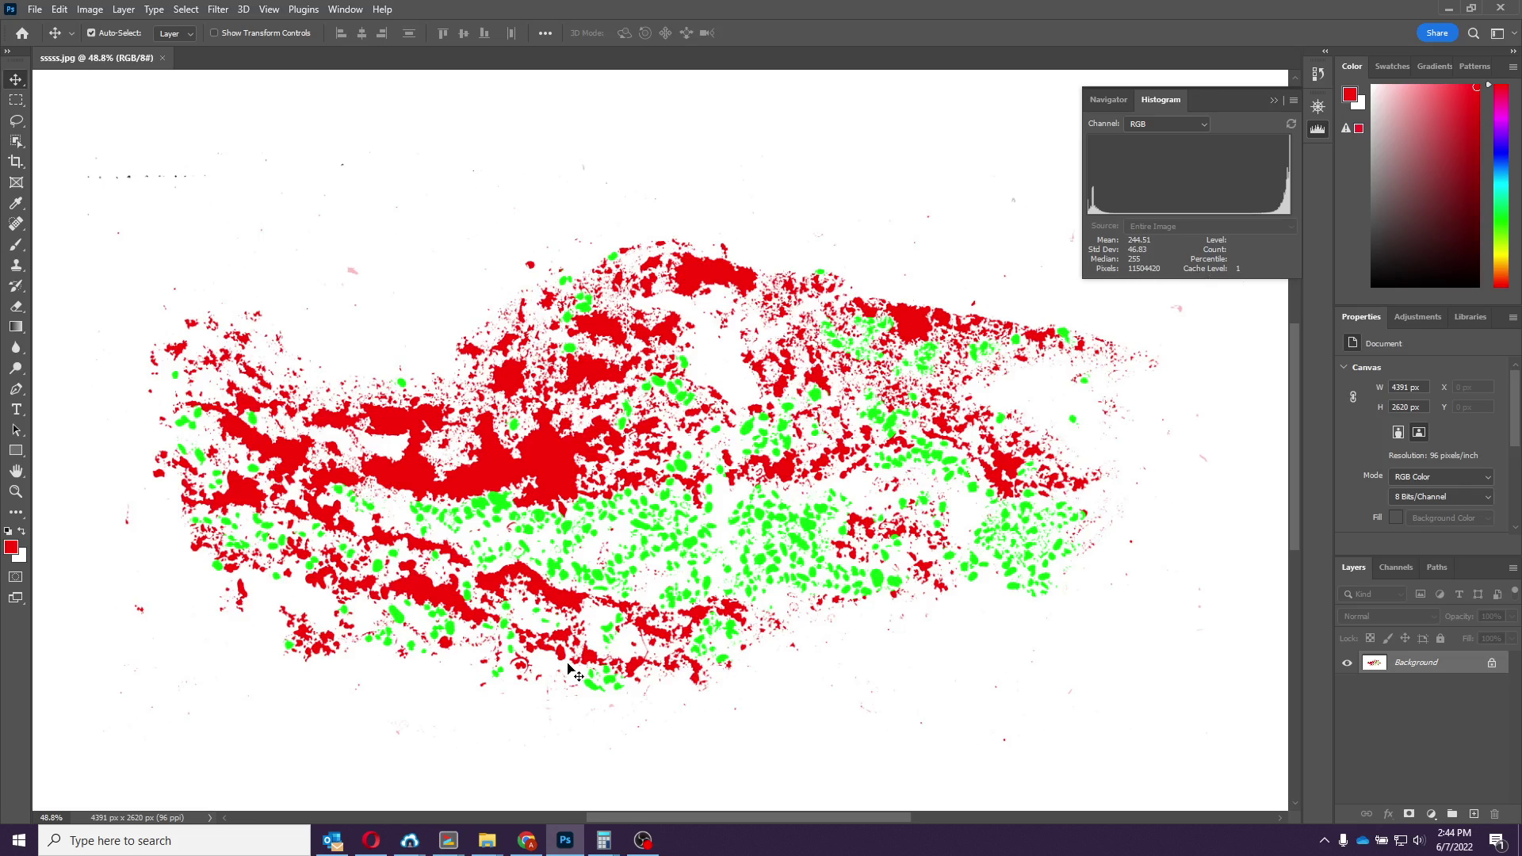
mouse_move(603, 841)
left_click(631, 753)
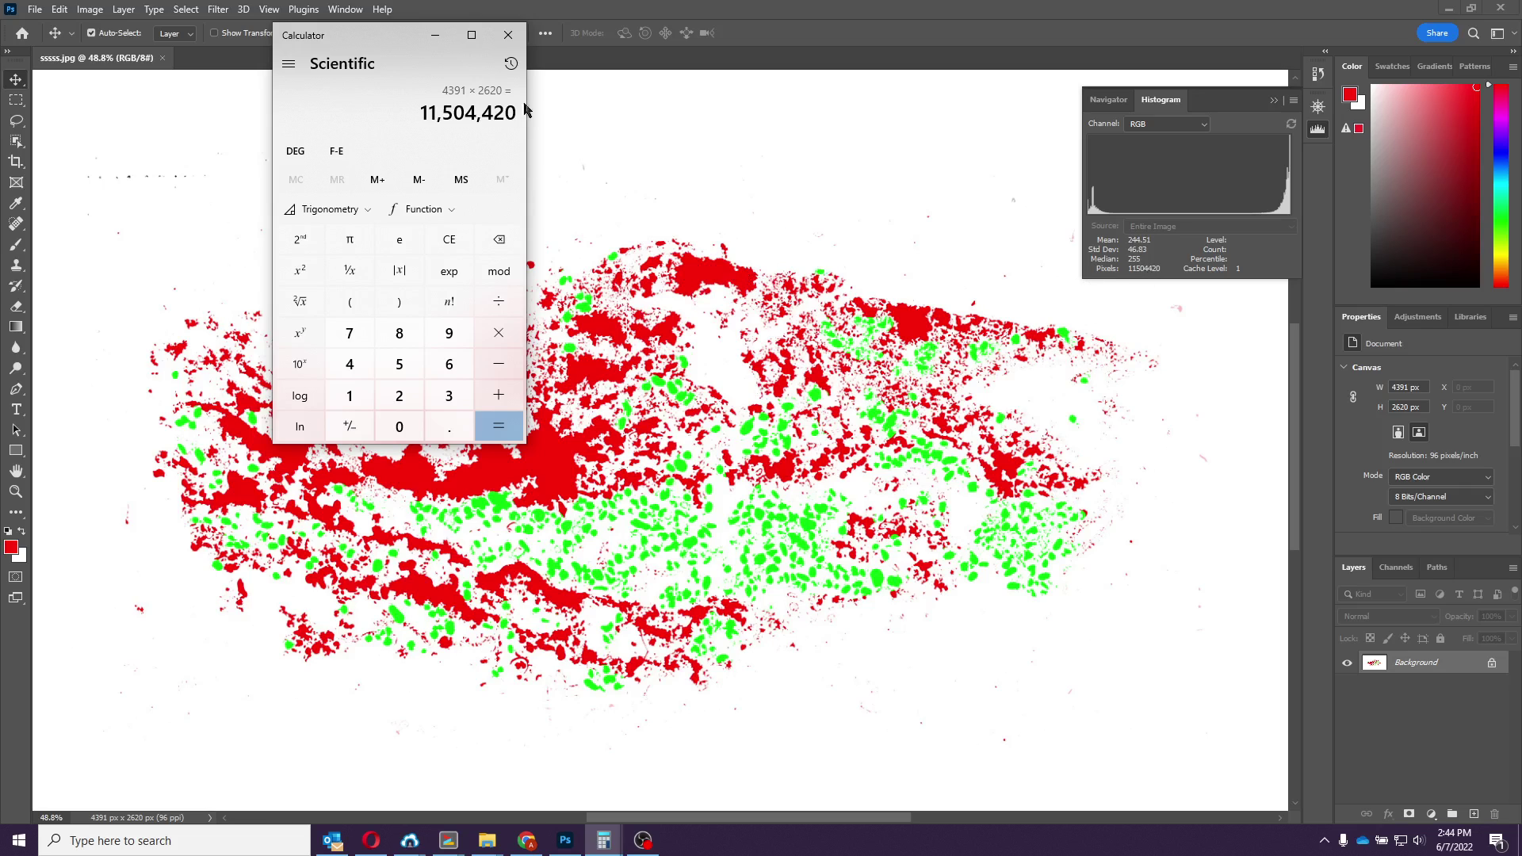
Close Calculator and select the map's green areas with Color Range
left_click(508, 35)
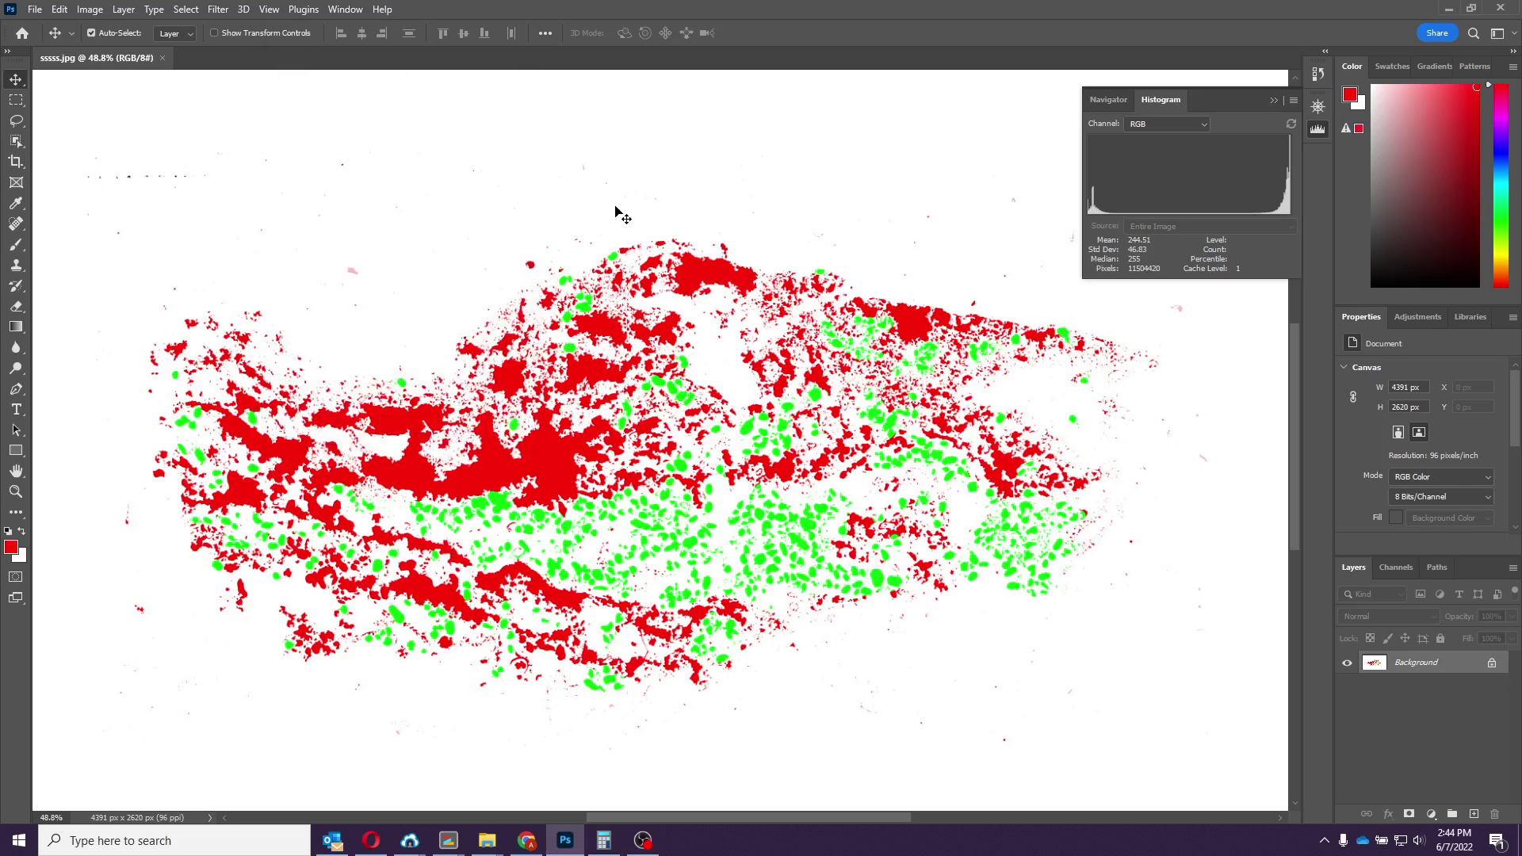
left_click(186, 10)
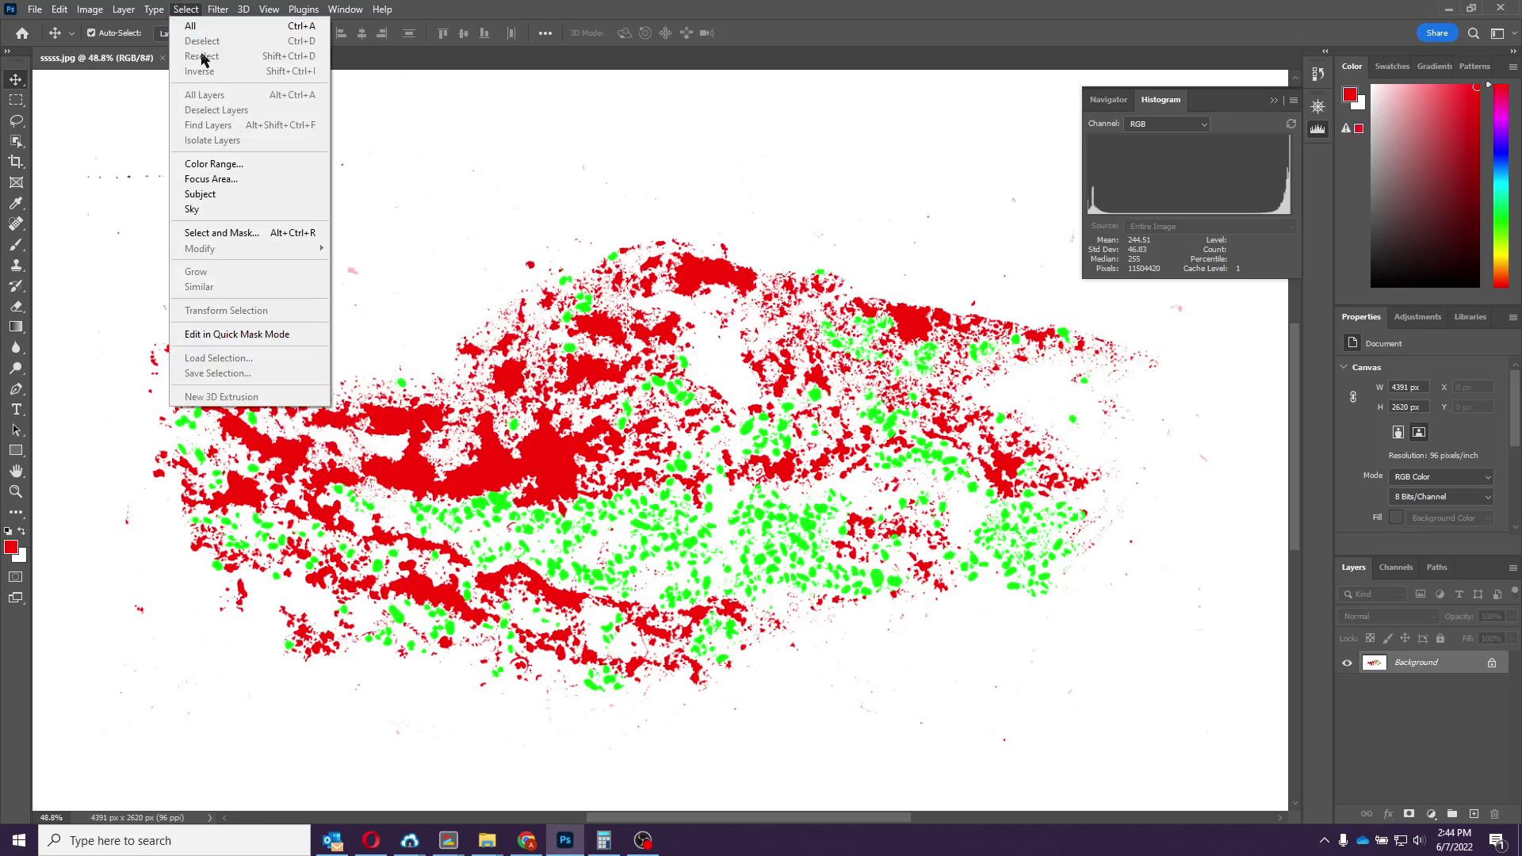
left_click(213, 163)
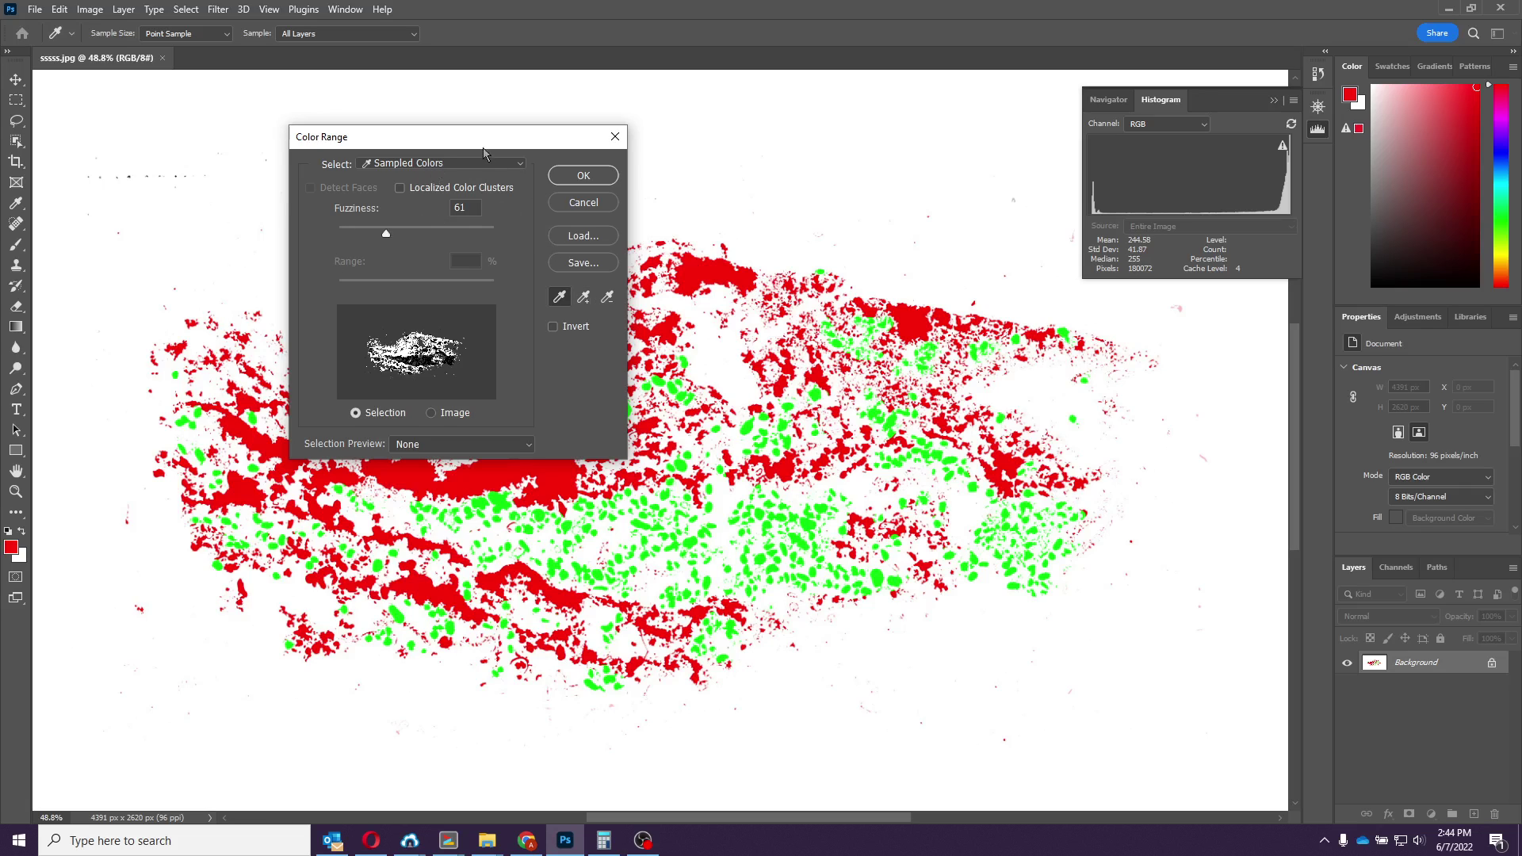
left_click_drag(484, 139, 386, 119)
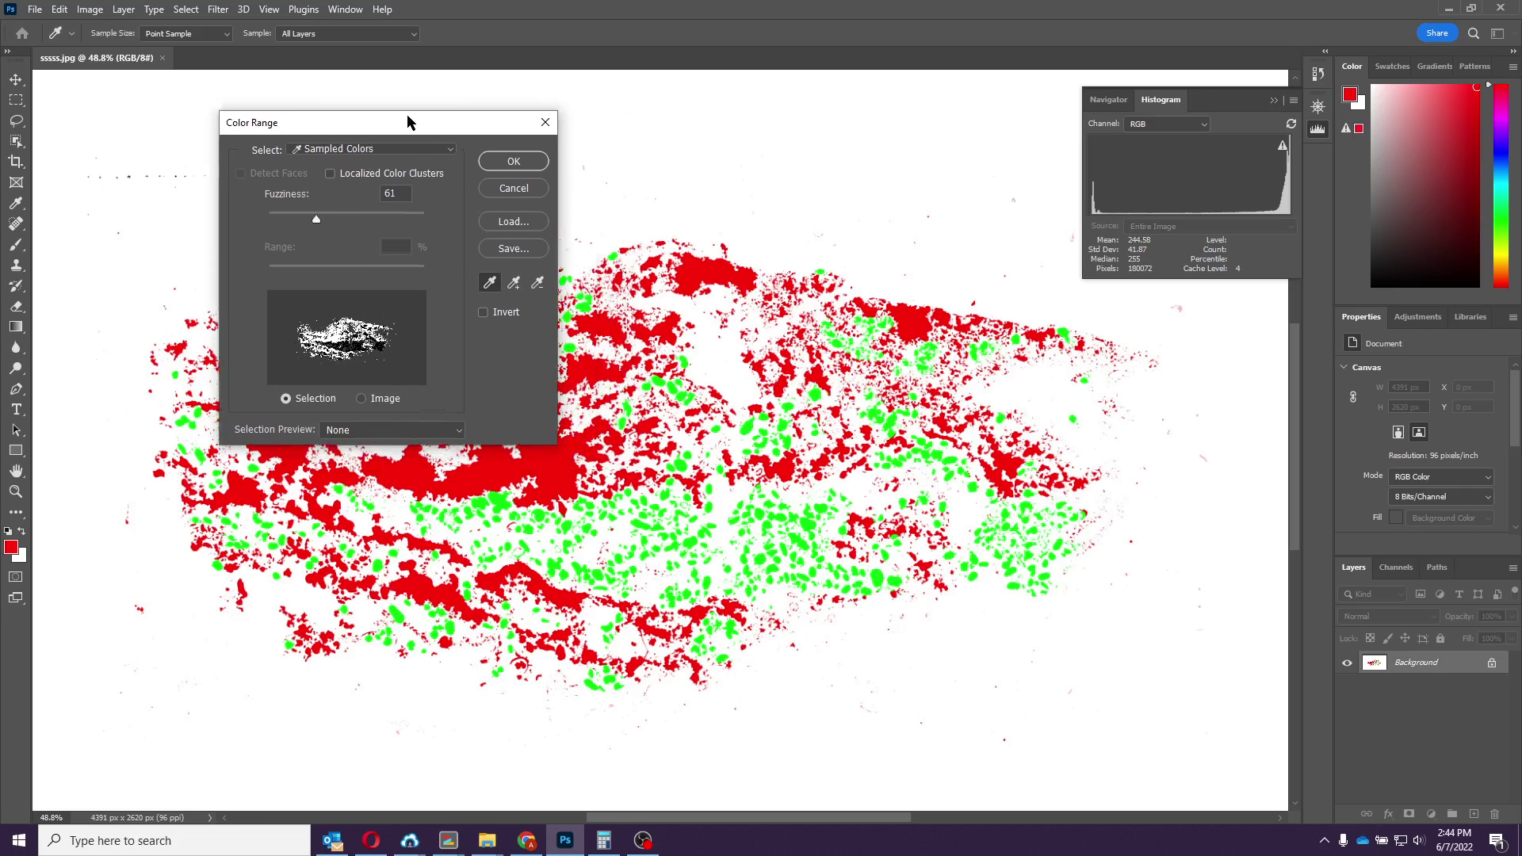
left_click(572, 520)
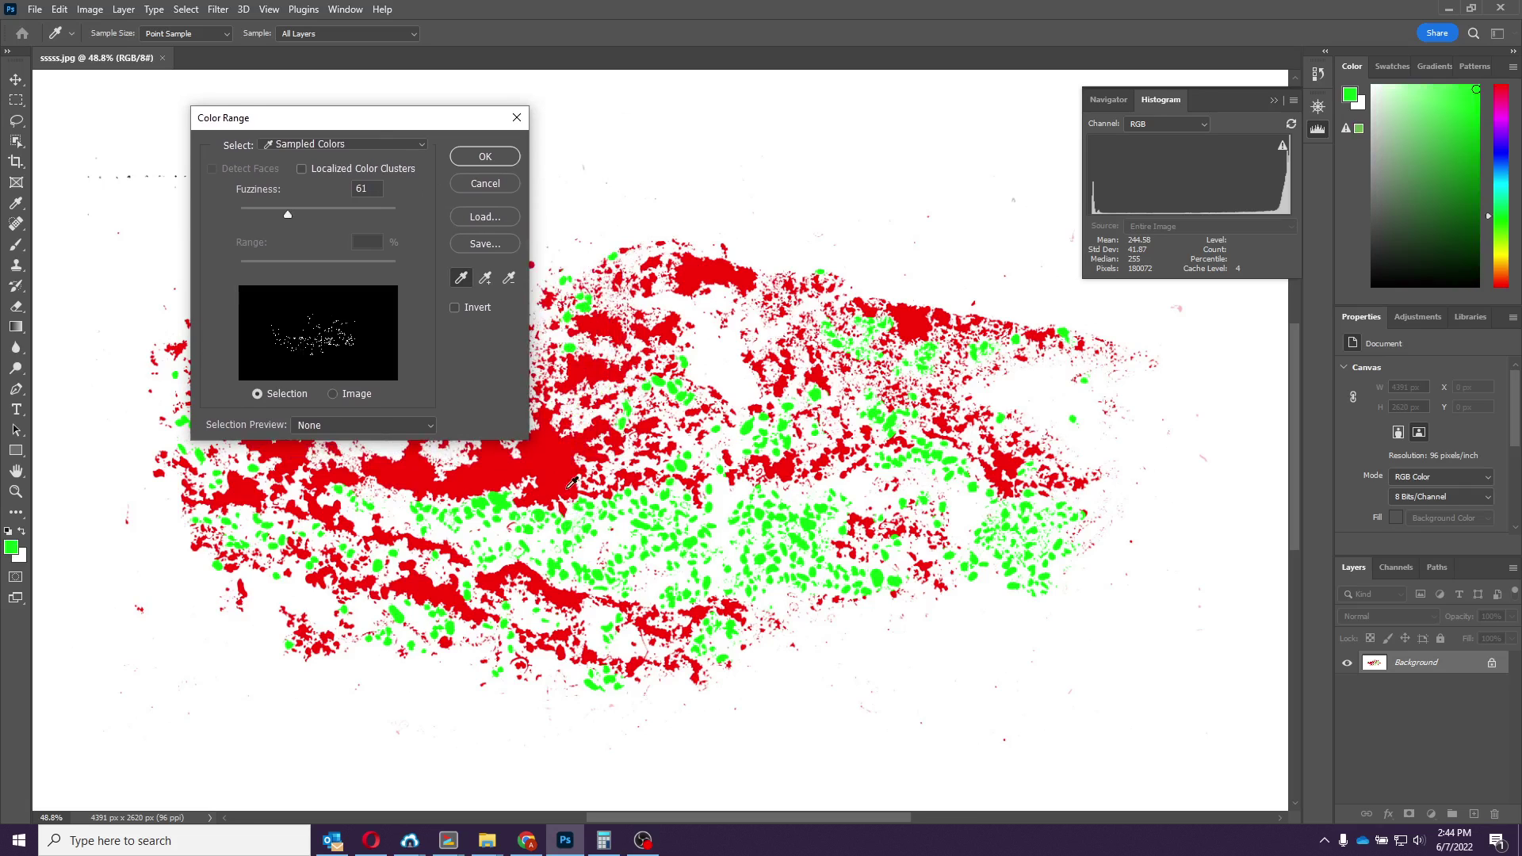
left_click(486, 156)
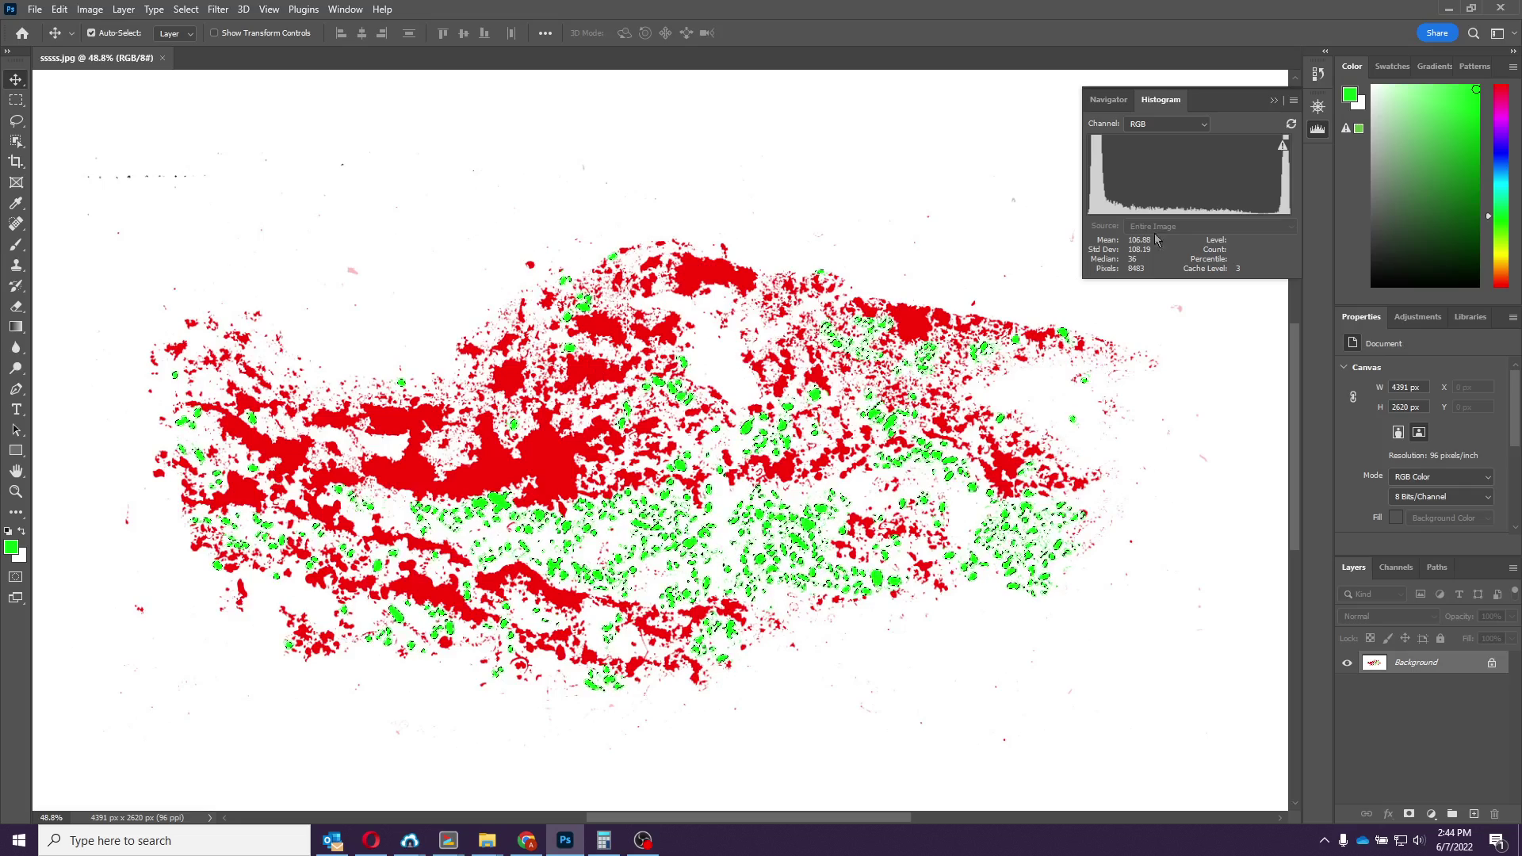
Refresh the histogram to count the selected green pixels (180,072)
left_click(1283, 145)
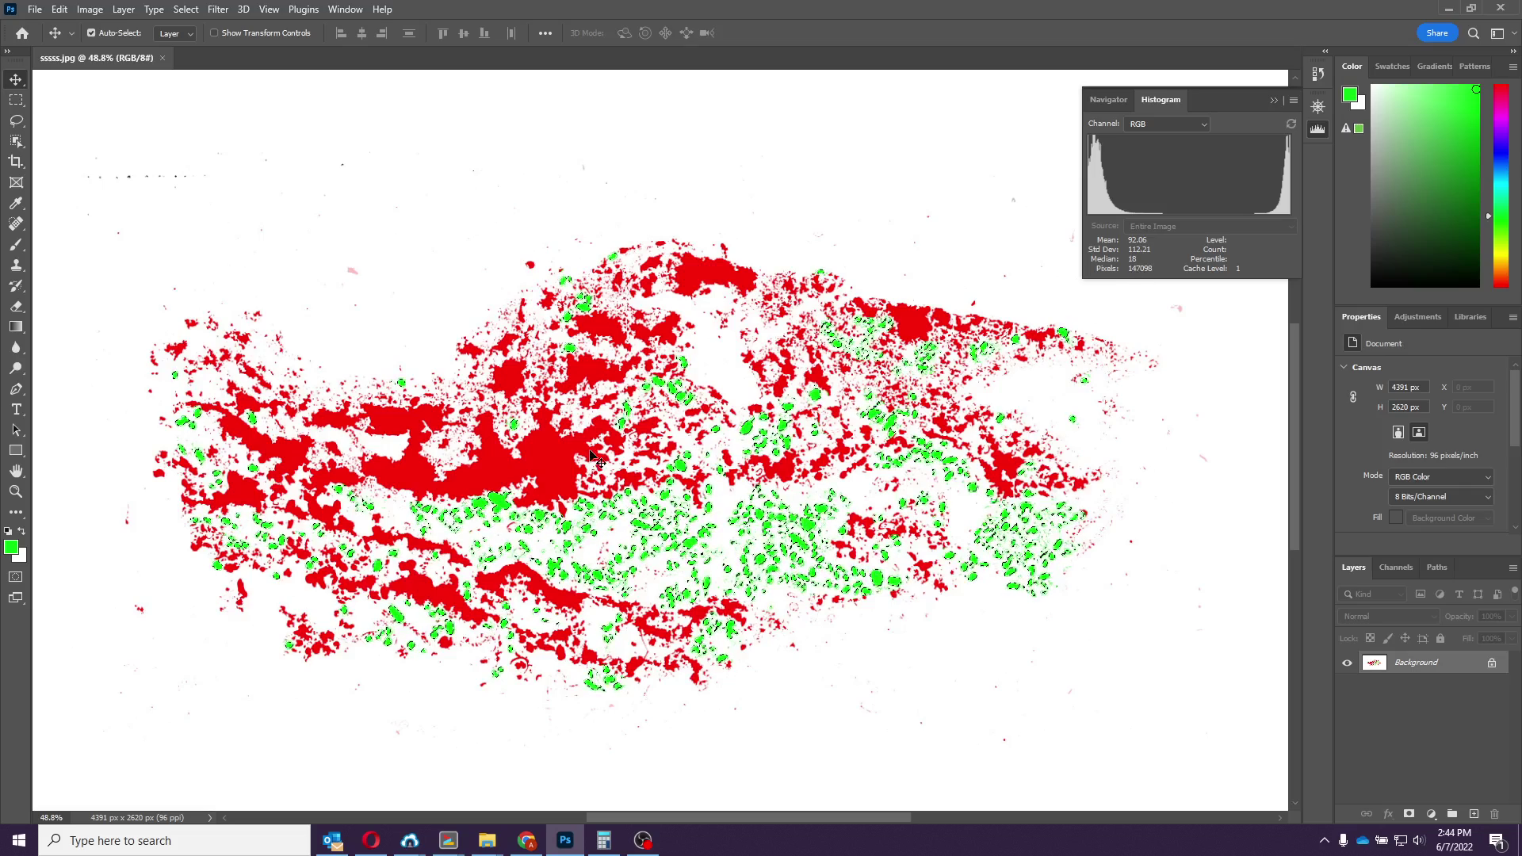
left_click(186, 9)
Deselect, select the red areas with Color Range, and refresh the histogram to 424,841 pixels
left_click(202, 41)
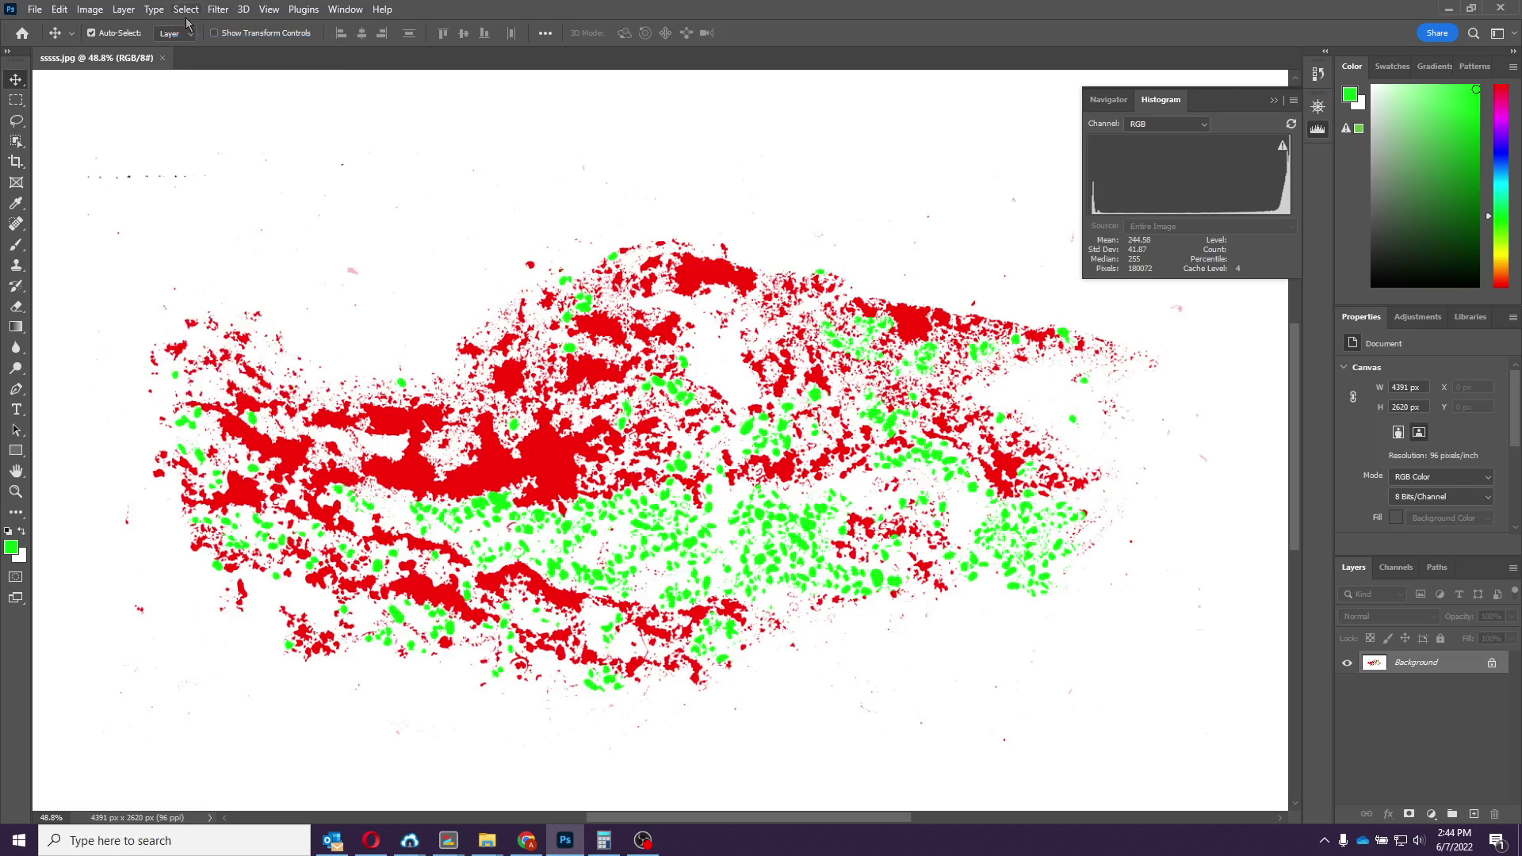
left_click(187, 10)
left_click(212, 164)
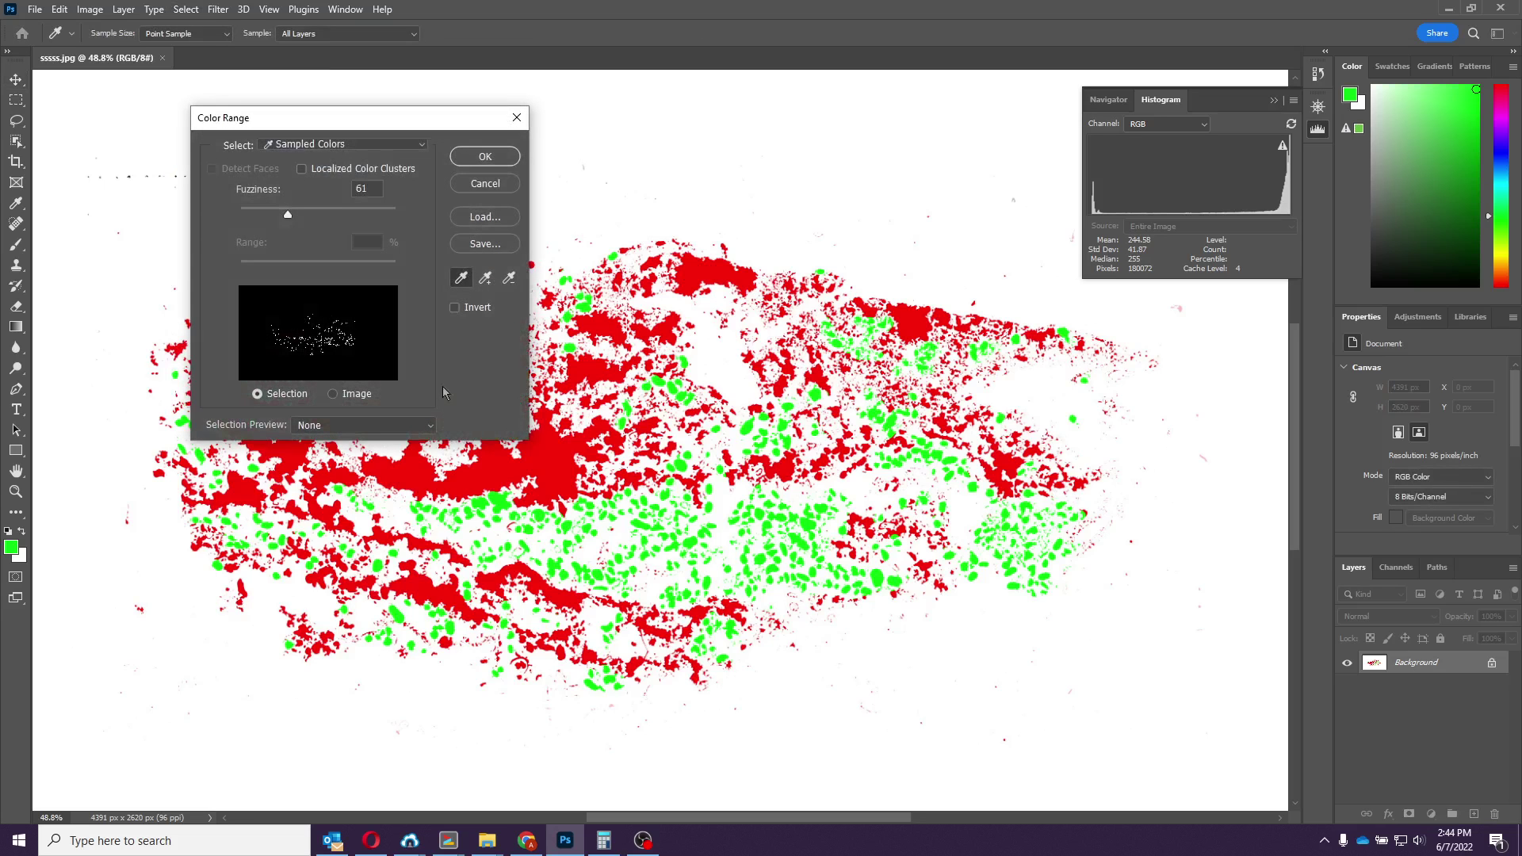
left_click(555, 436)
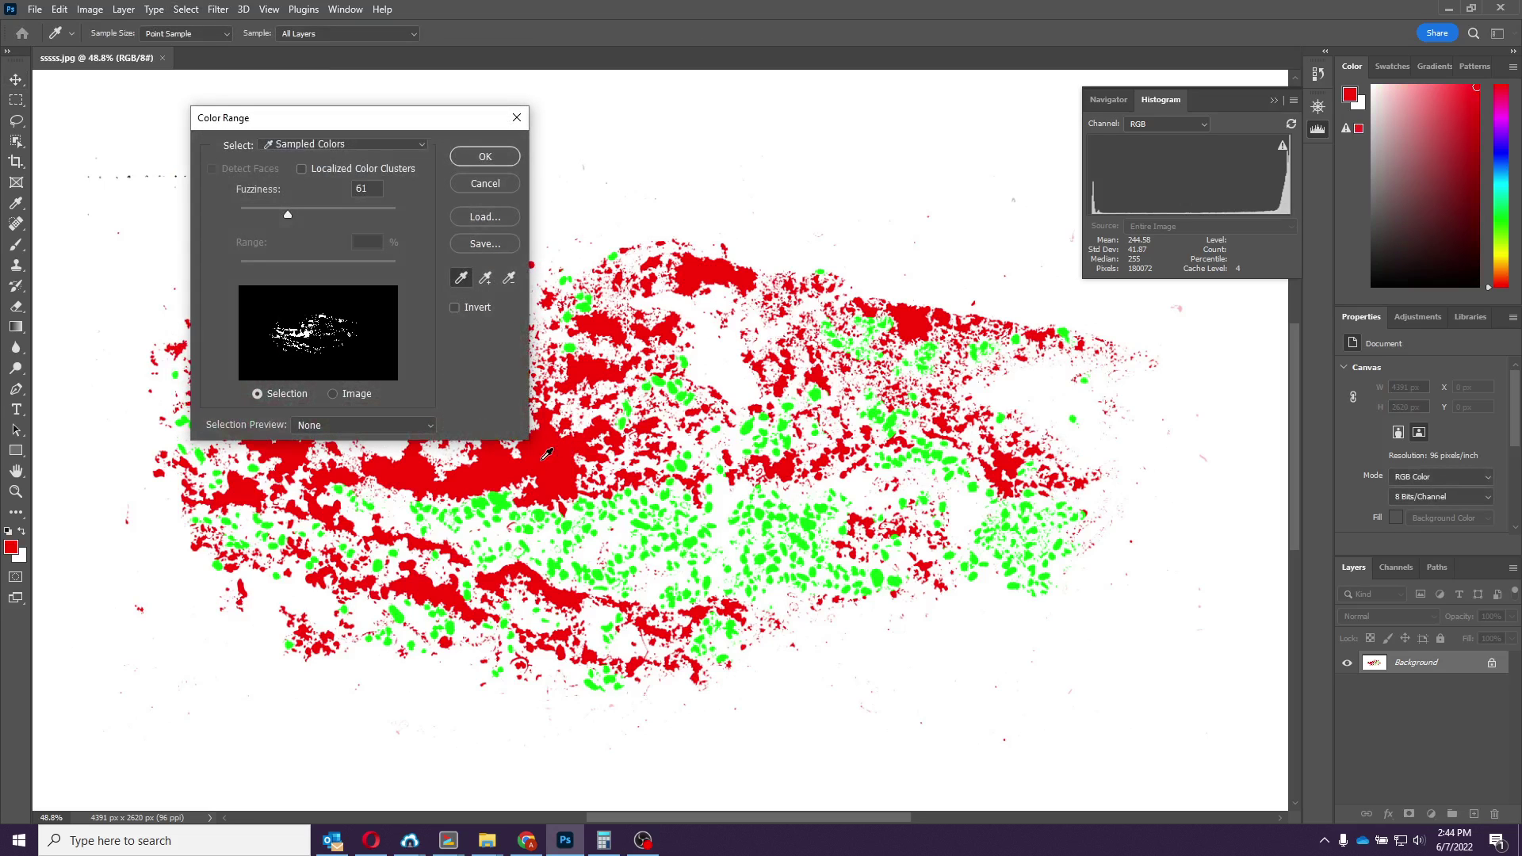
left_click(486, 156)
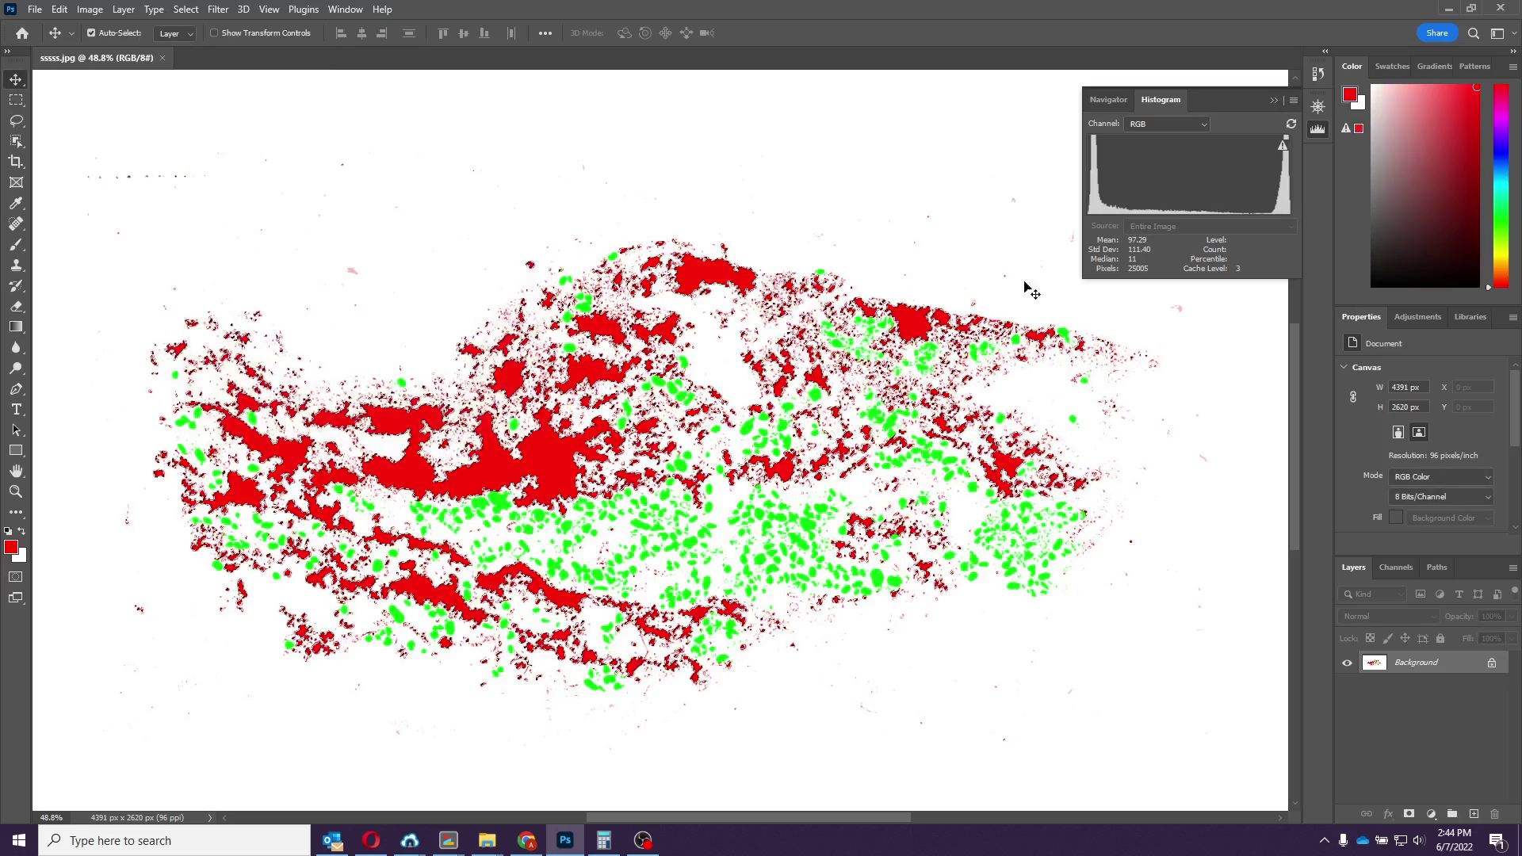
left_click(1291, 123)
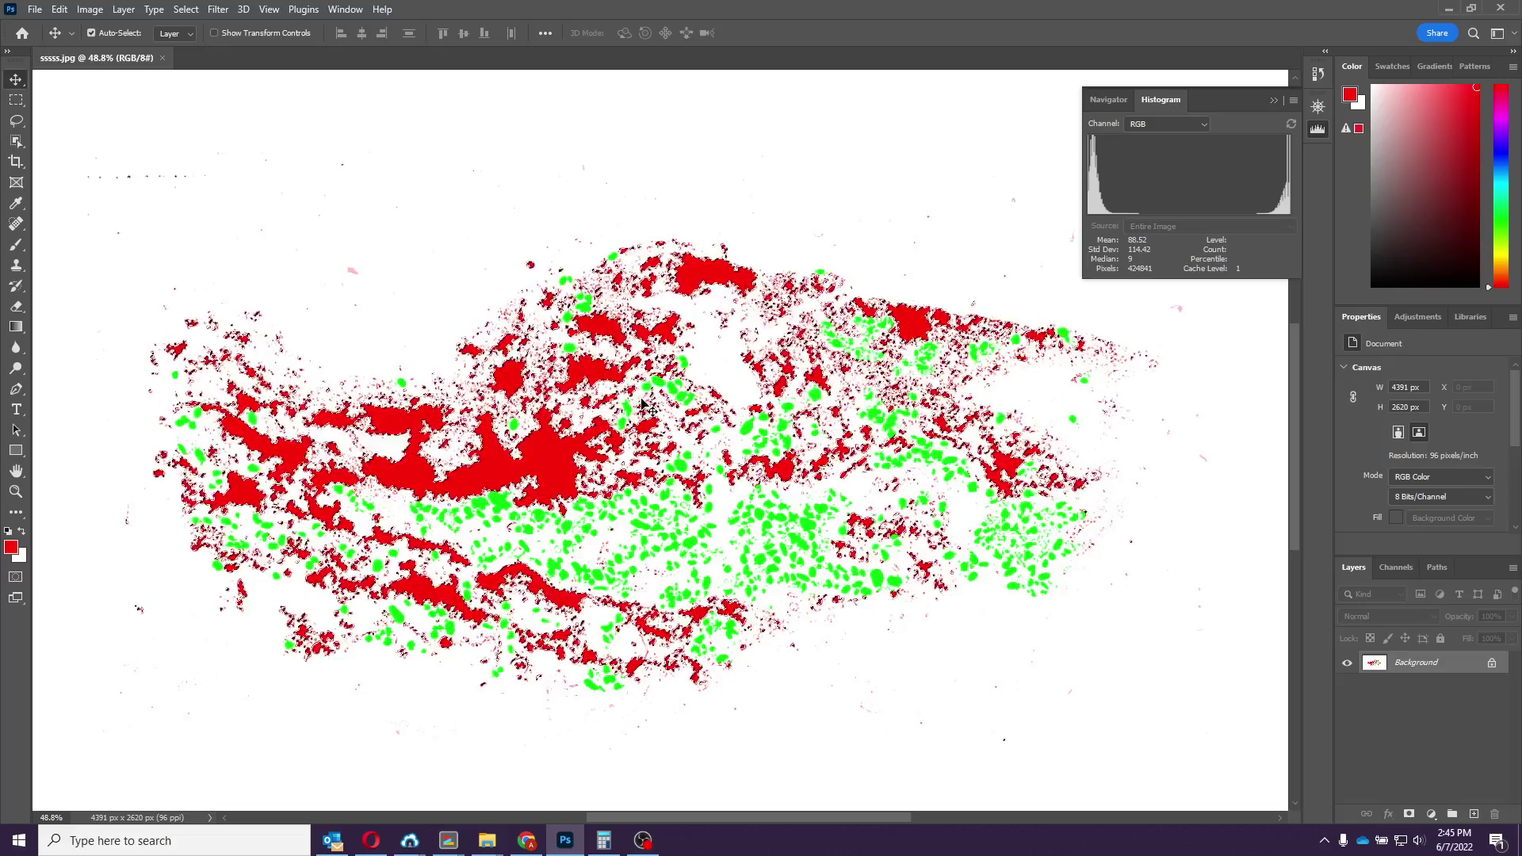
scroll(623, 427, "up", 2)
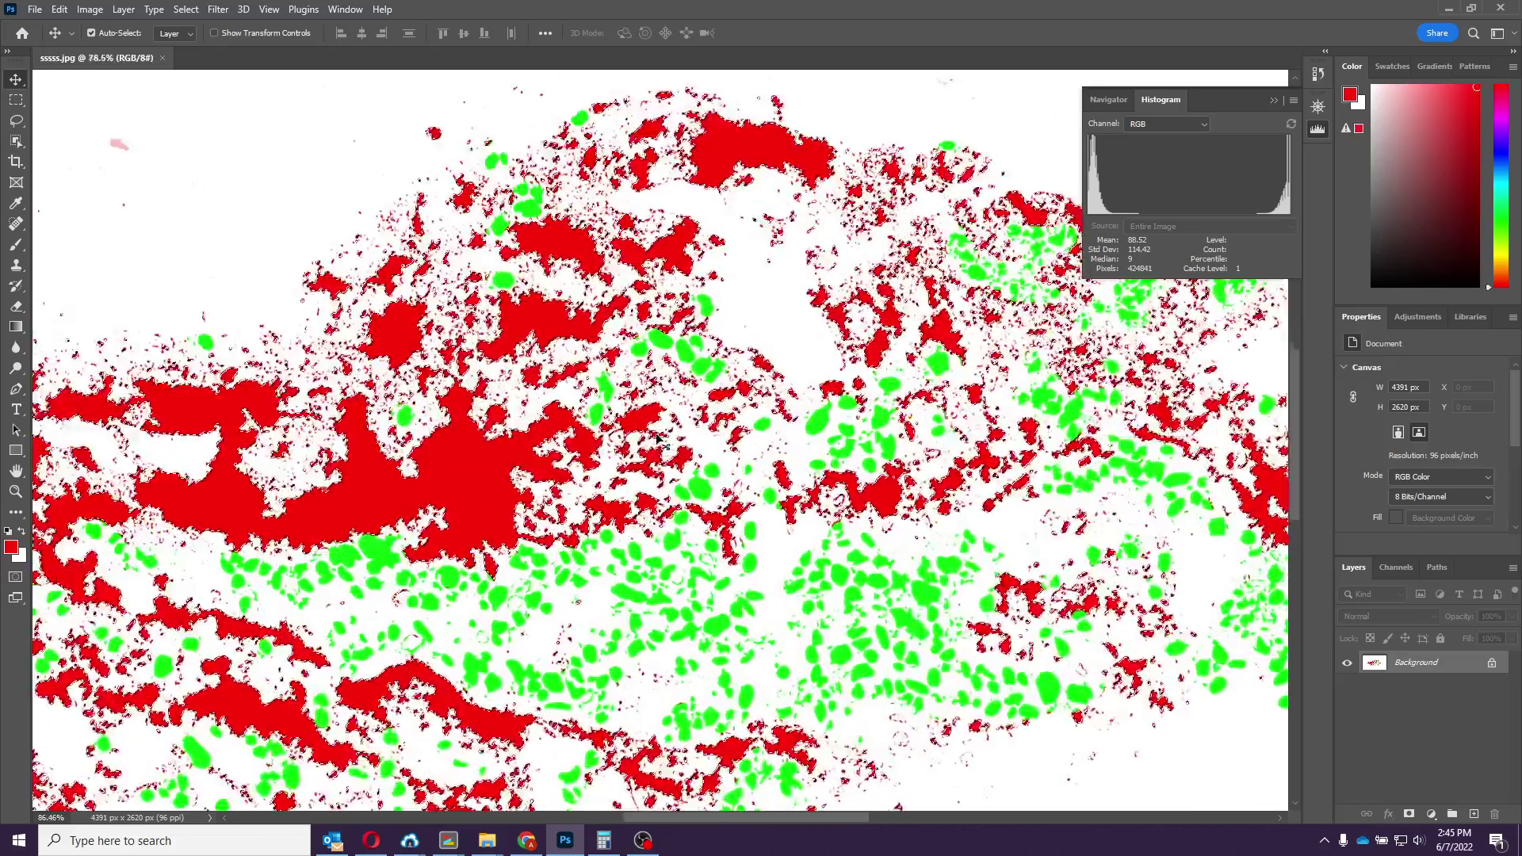
scroll(631, 427, "up", 2)
scroll(641, 427, "up", 2)
scroll(642, 427, "up", 2)
scroll(643, 427, "up", 2)
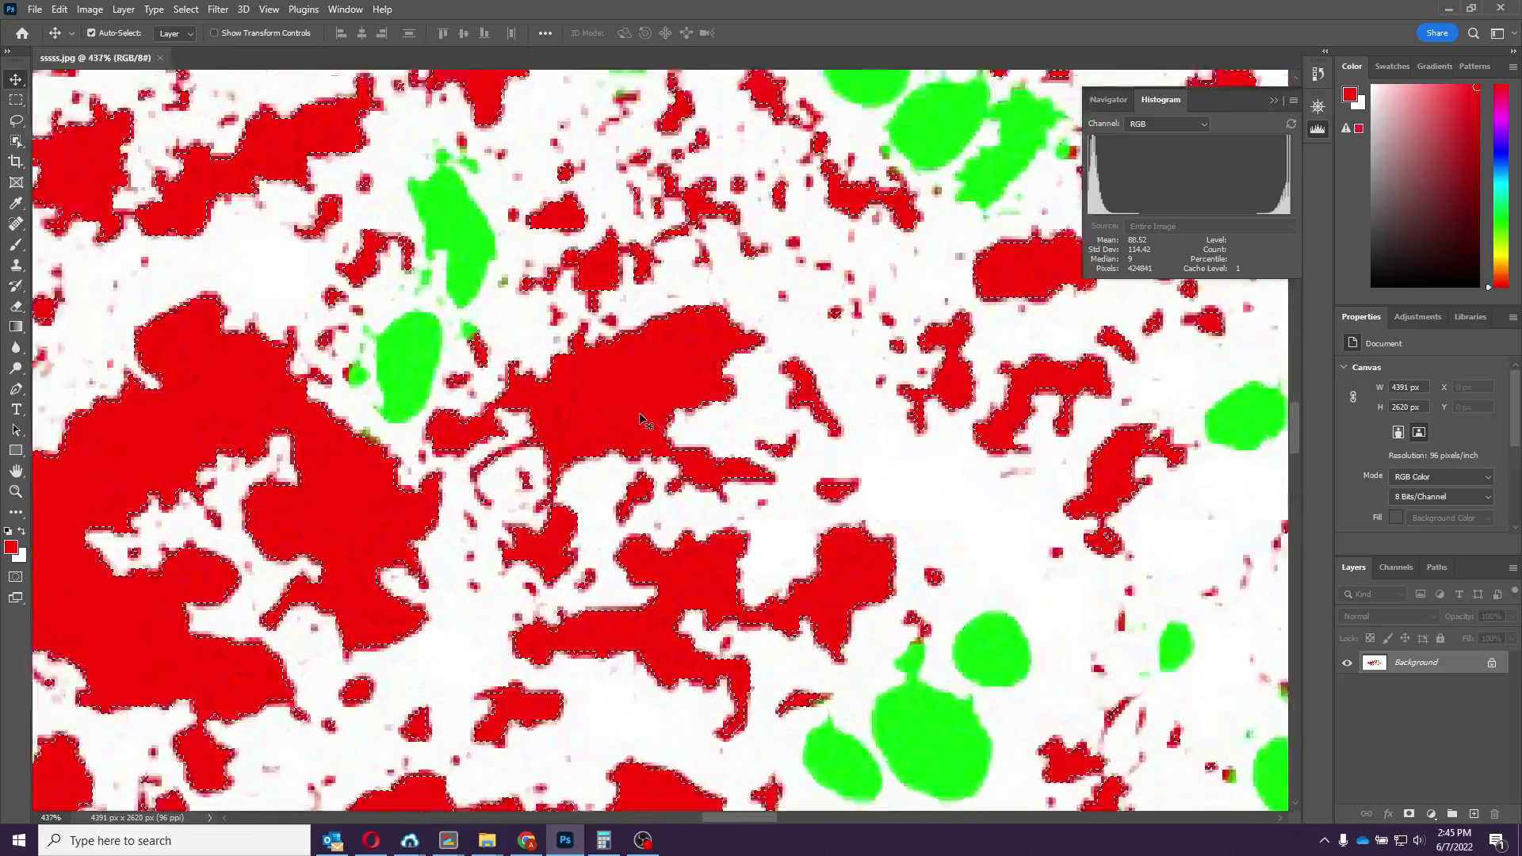
scroll(648, 405, "up", 2)
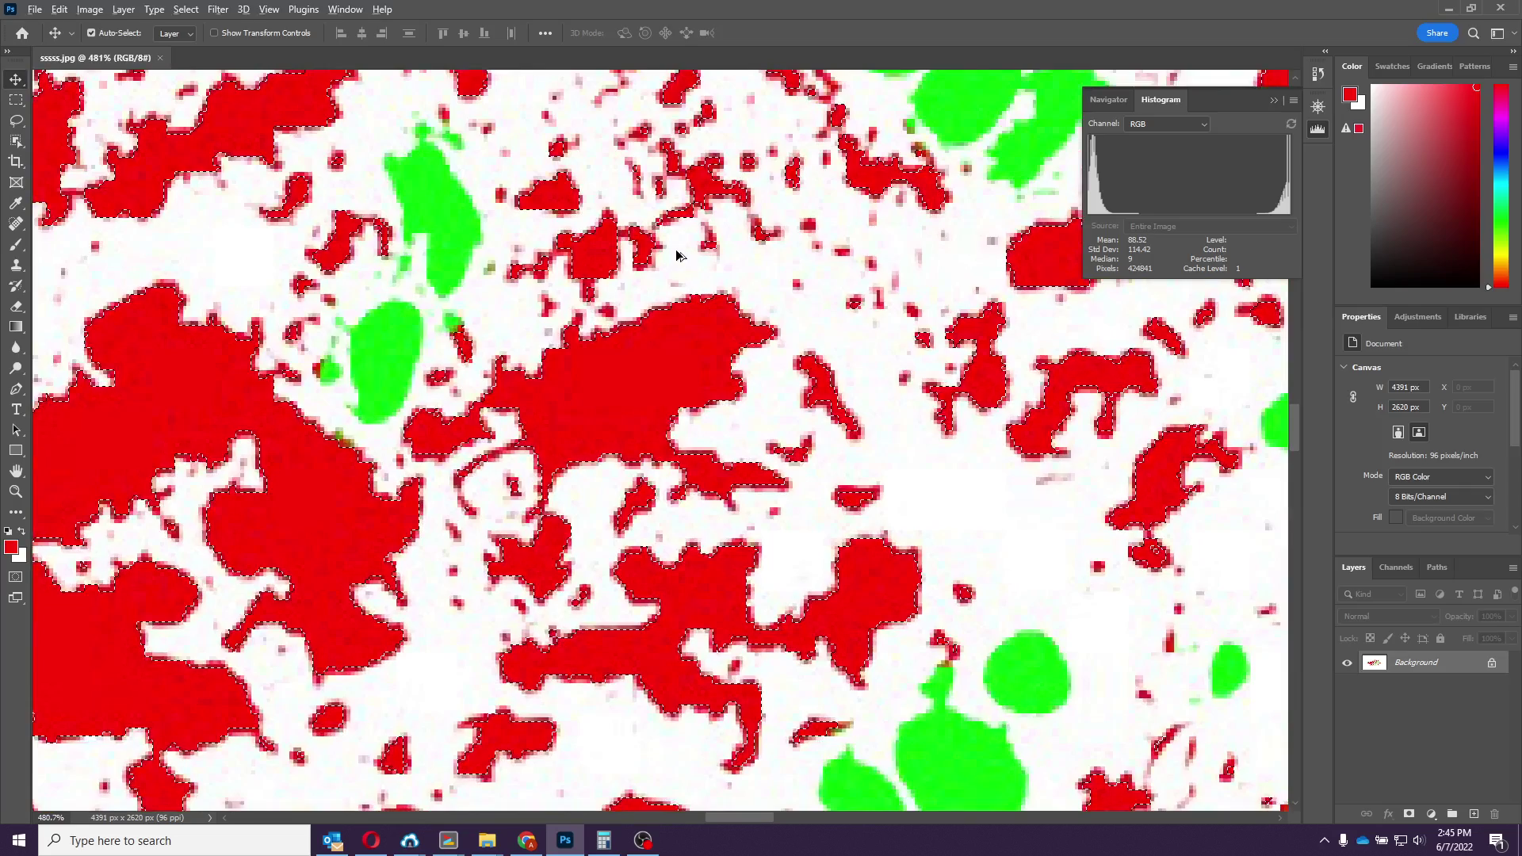
Drag the selection onto a new Background copy layer, then deselect
left_click_drag(688, 269, 643, 458)
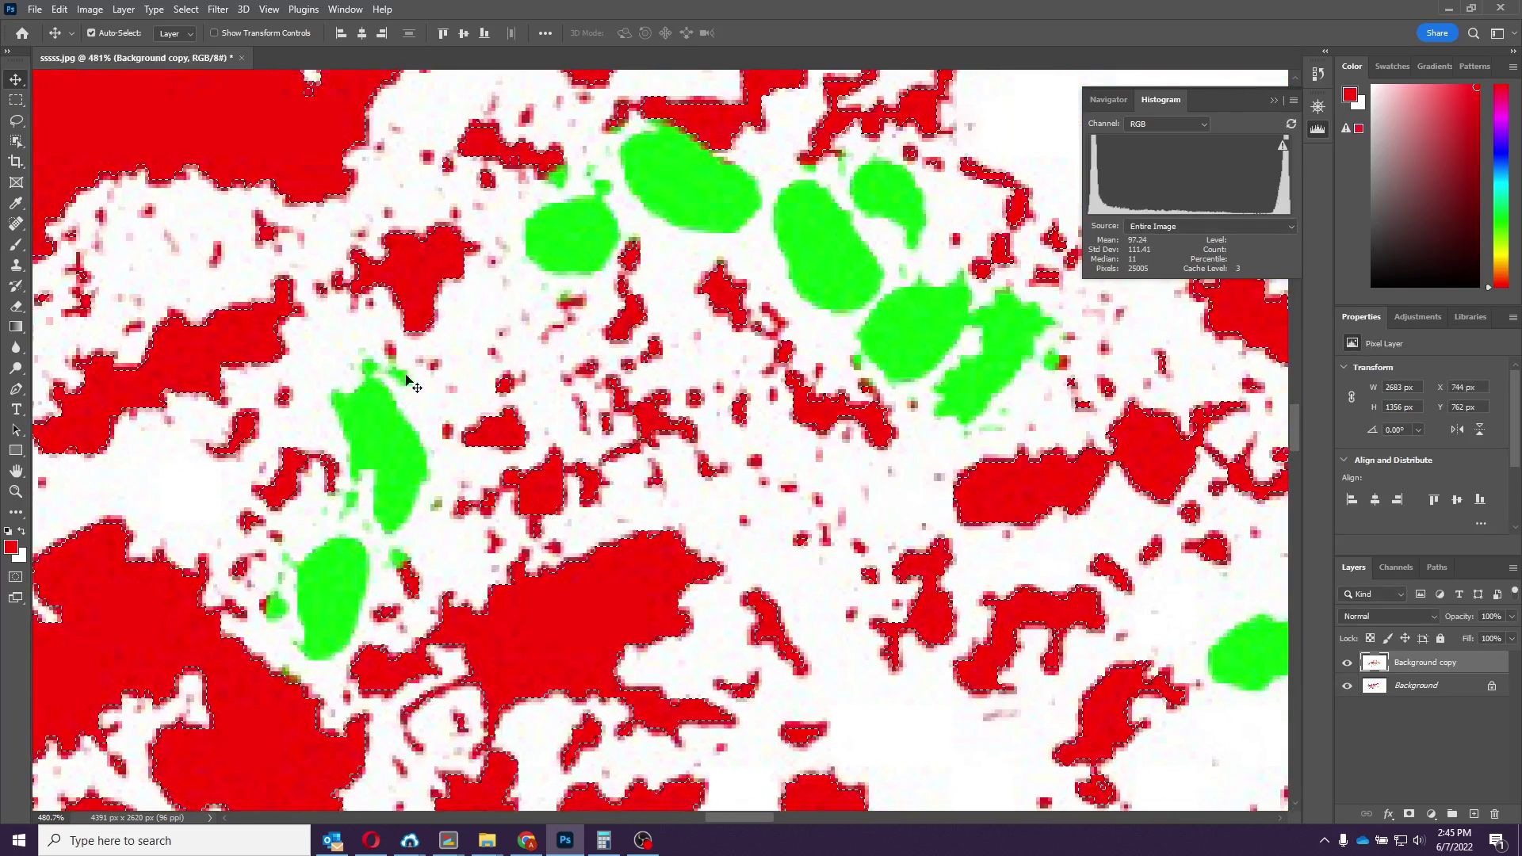
left_click(183, 13)
left_click(202, 41)
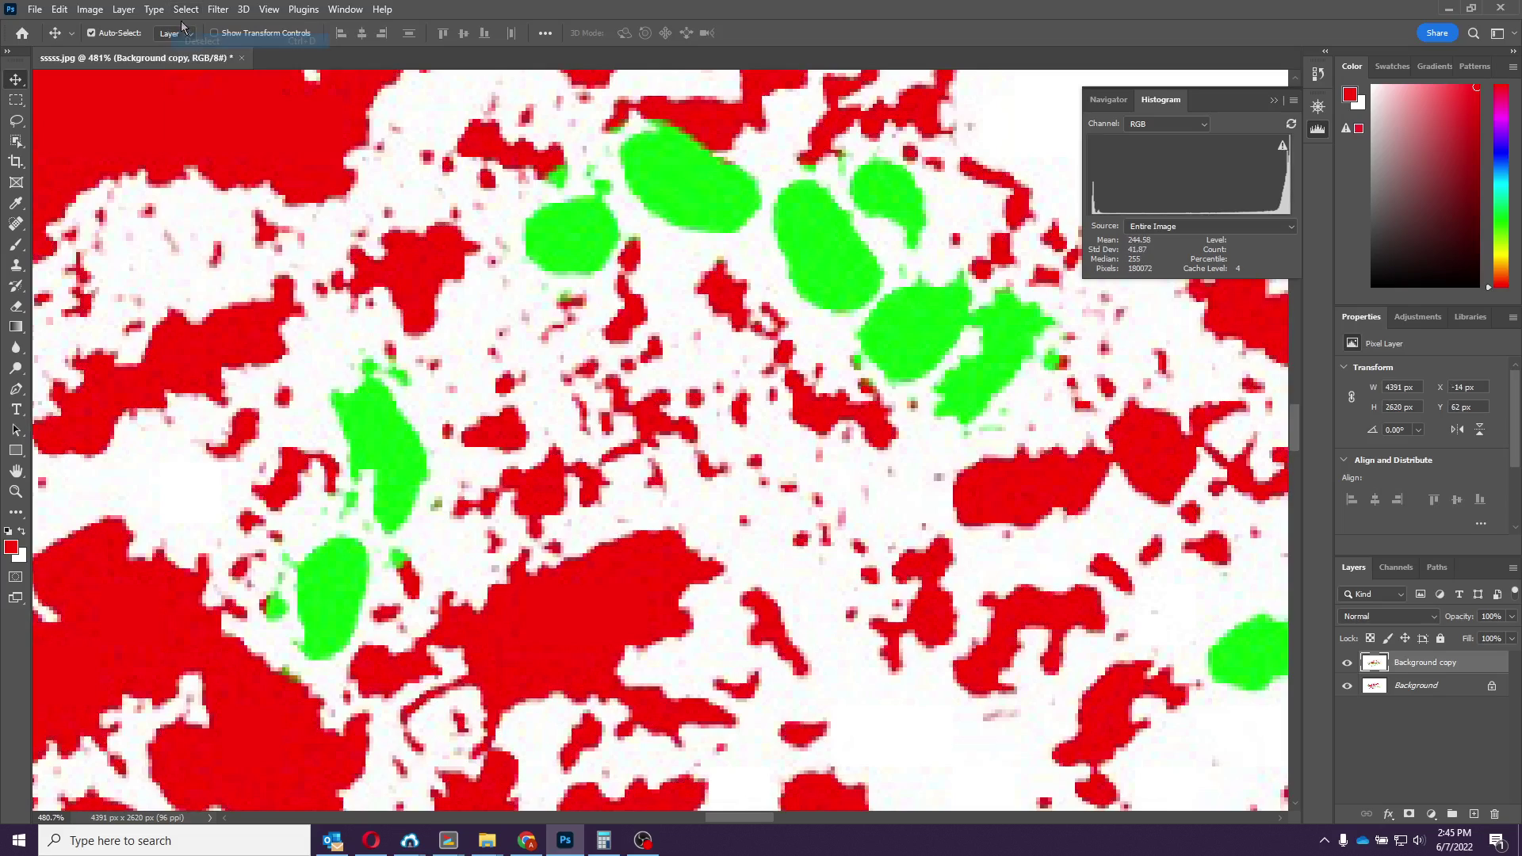
Reselect red with Color Range at Fuzziness 35, adding a second red shade to the sample
left_click(186, 10)
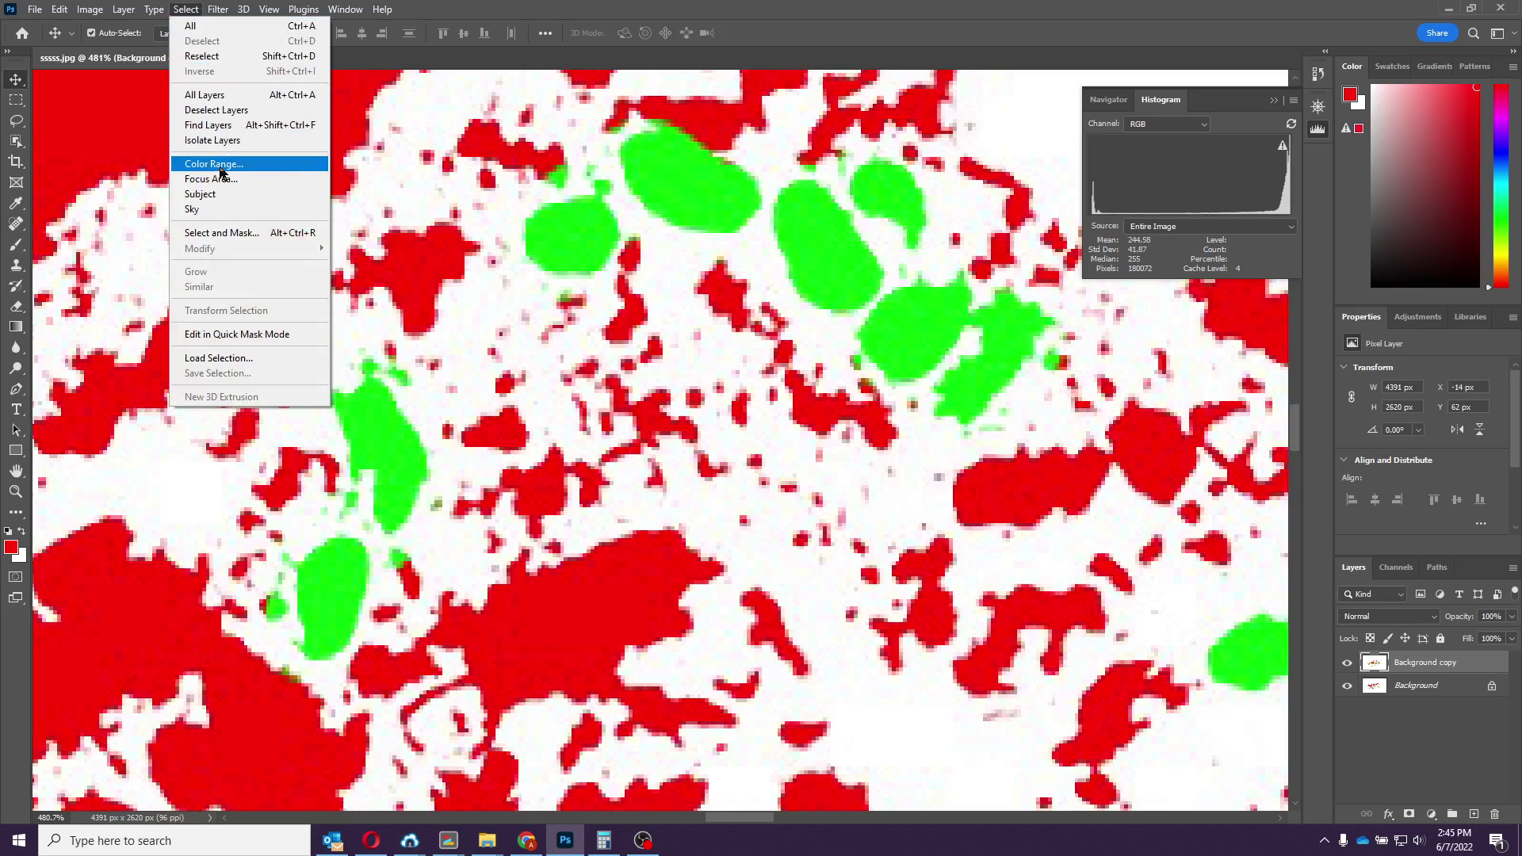
left_click(220, 164)
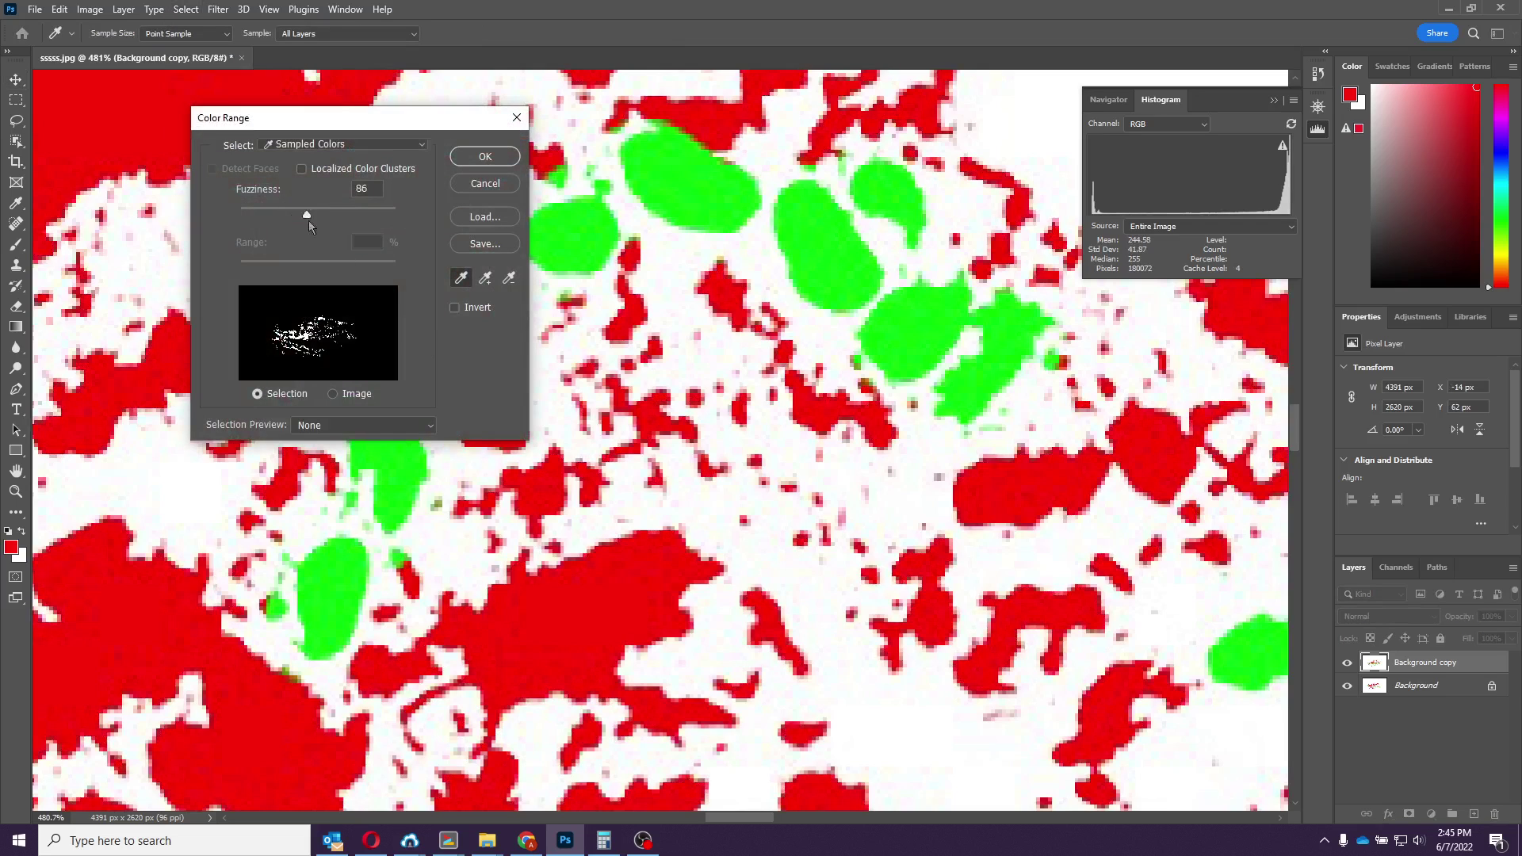
left_click_drag(310, 227, 289, 220)
left_click_drag(262, 218, 268, 219)
left_click(485, 277)
left_click(548, 333)
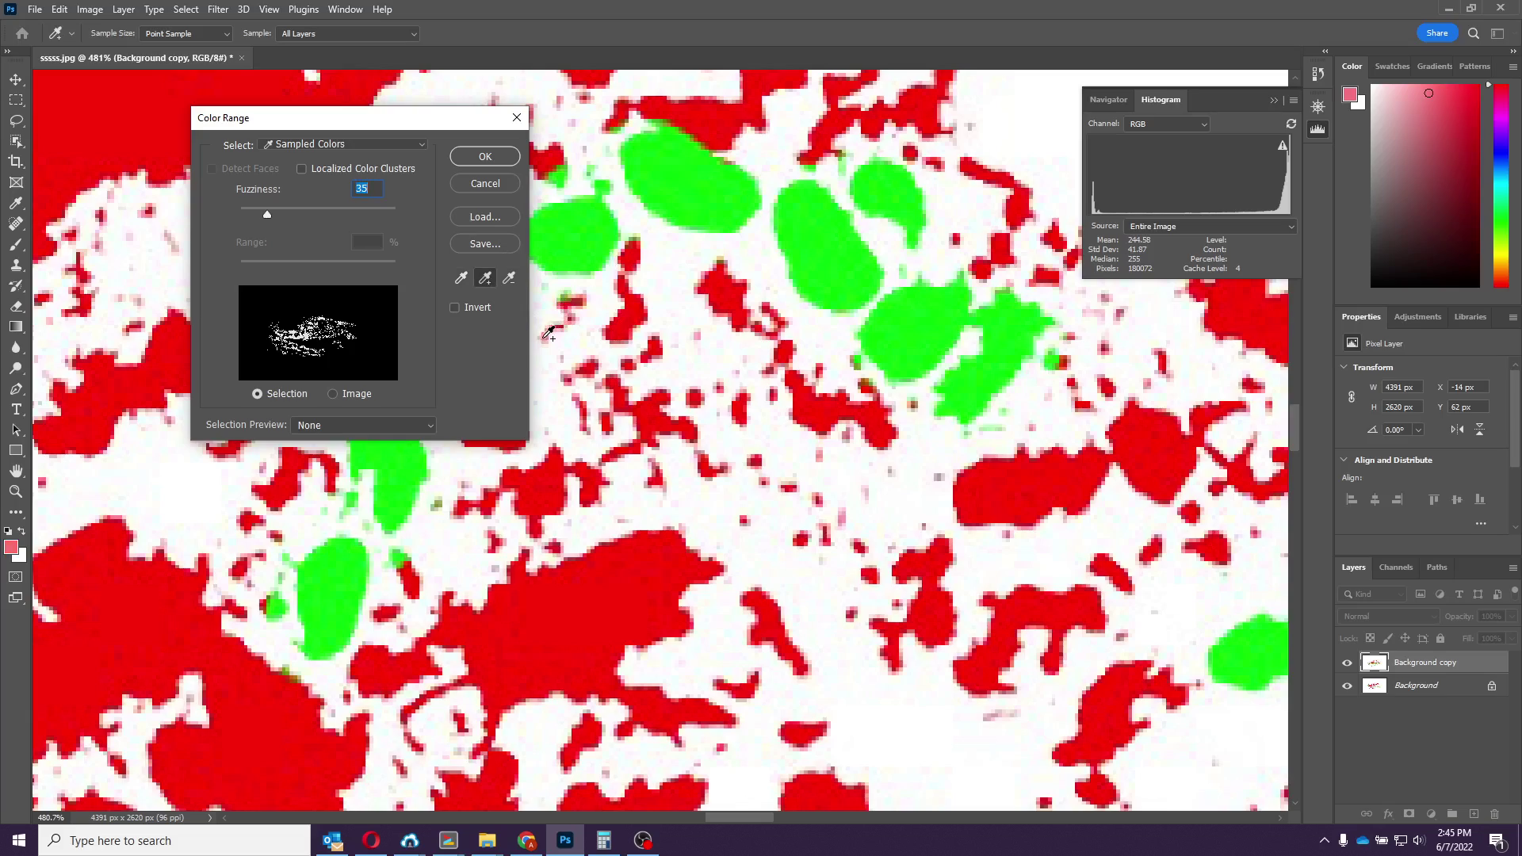
left_click(484, 158)
key("v")
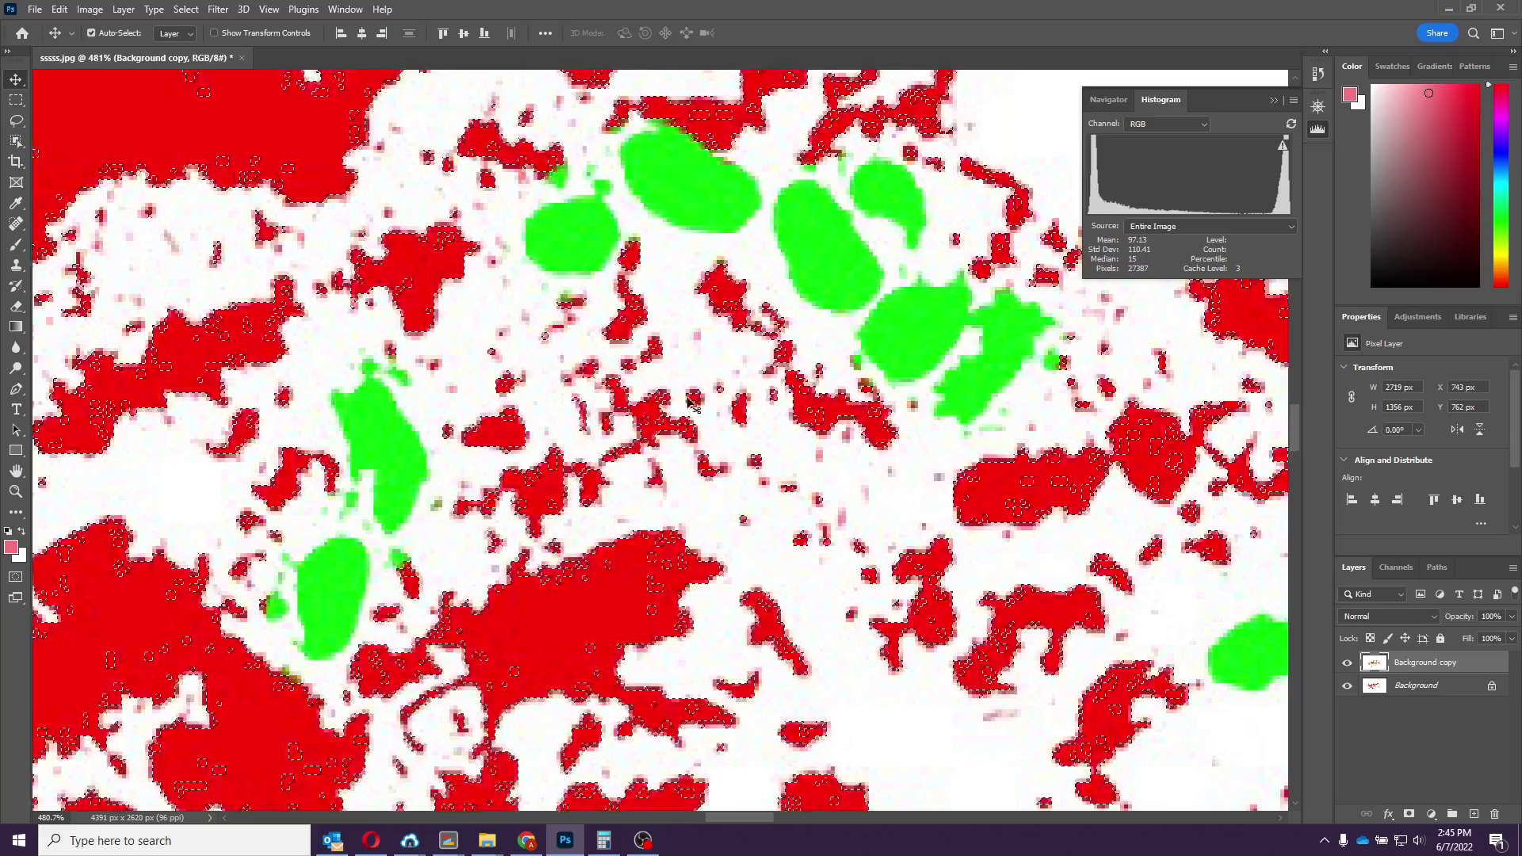
scroll(688, 400, "down", 2)
scroll(715, 393, "down", 2)
scroll(738, 386, "down", 2)
scroll(773, 376, "down", 2)
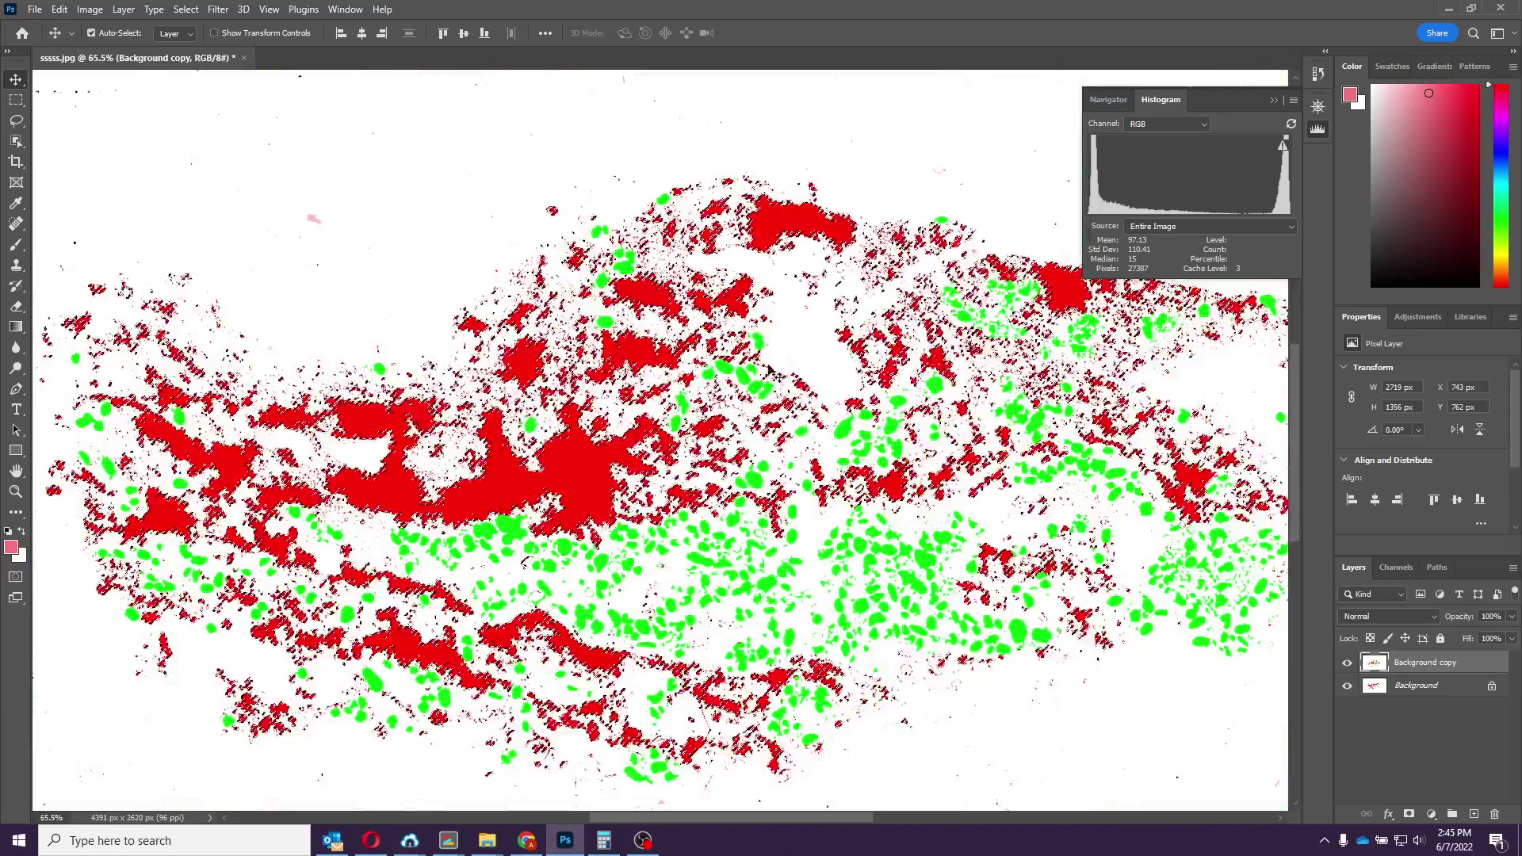
Refresh the histogram for the new red selection (mean 92.38, median 12)
left_click(1292, 124)
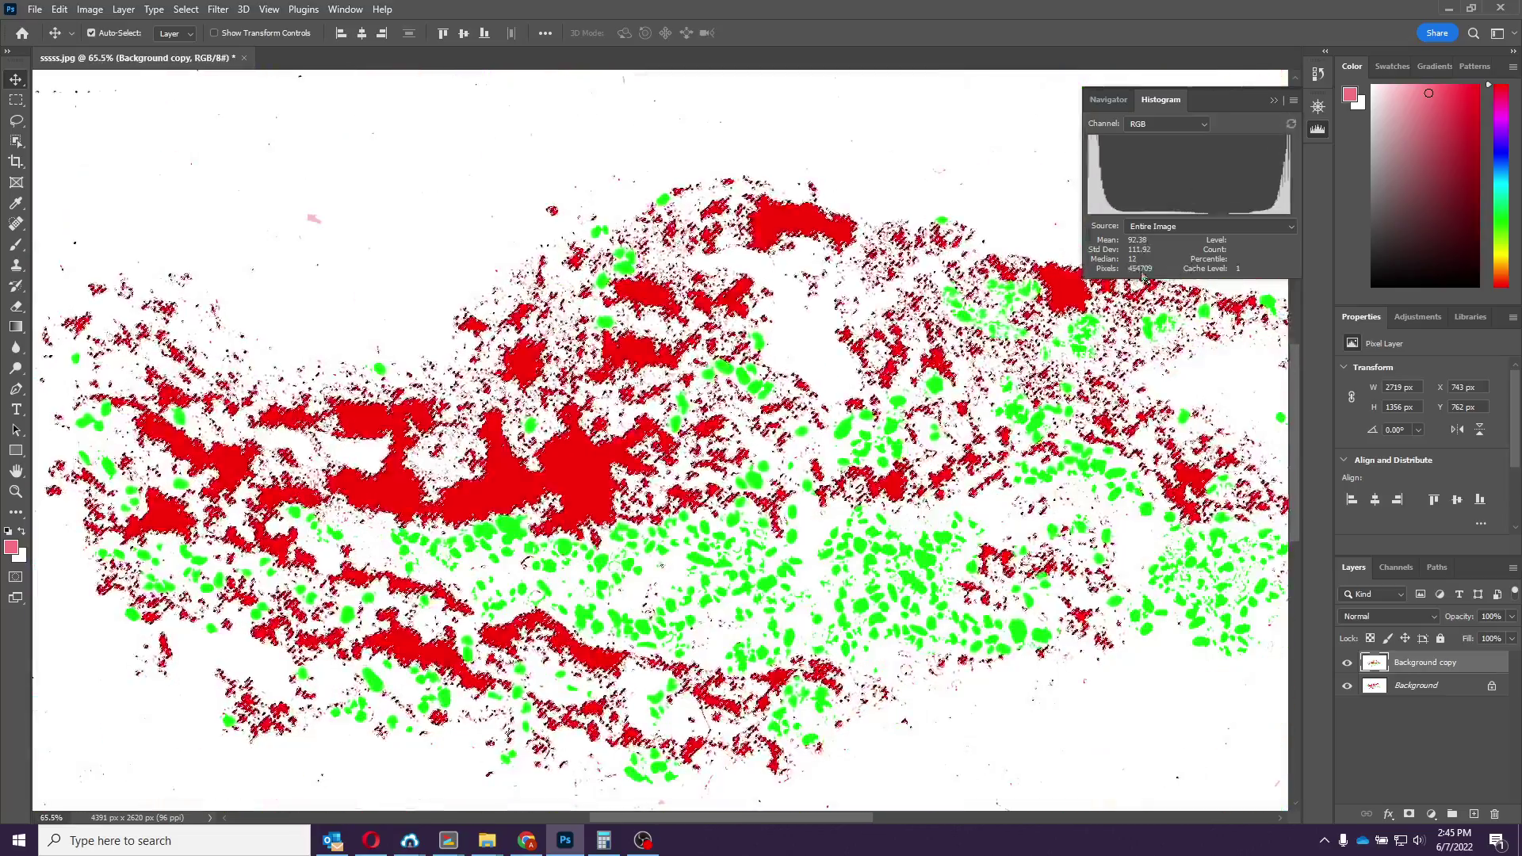